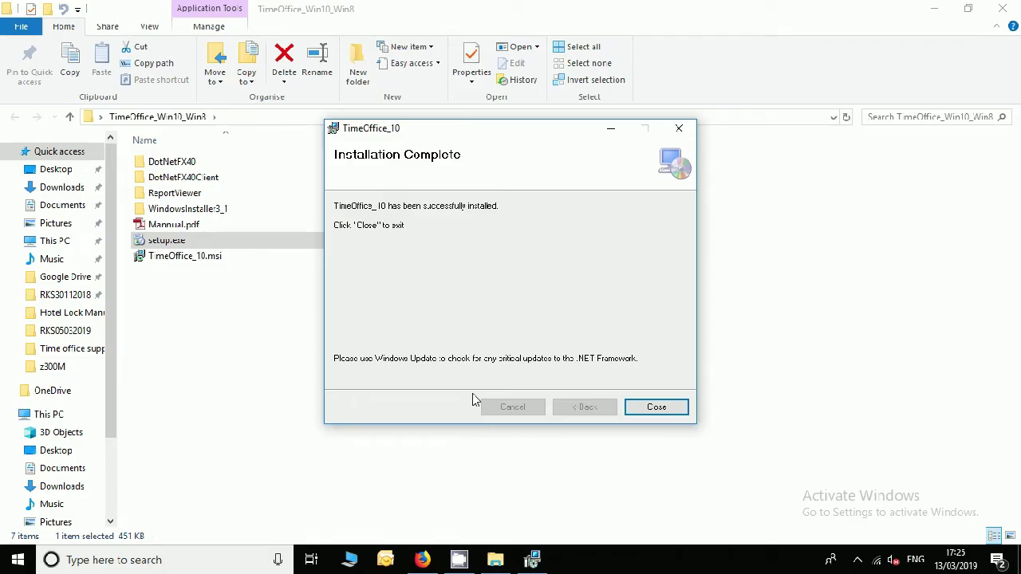
Close the TimeOffice_10 Setup installer after installation completes.
click(656, 406)
Reveal the desktop and log in to Time Office as user admin with the account password.
click(931, 12)
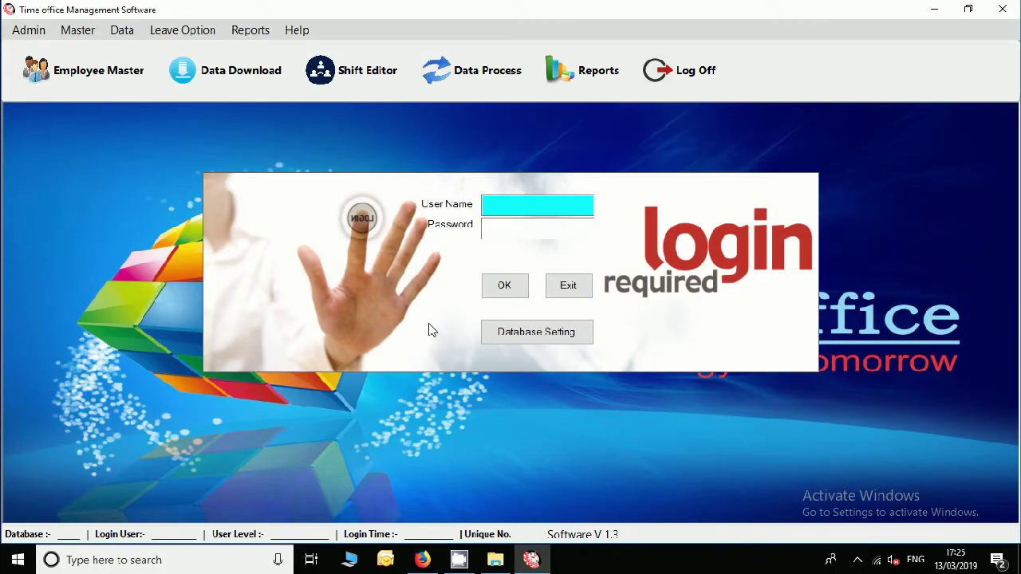
text(ad)
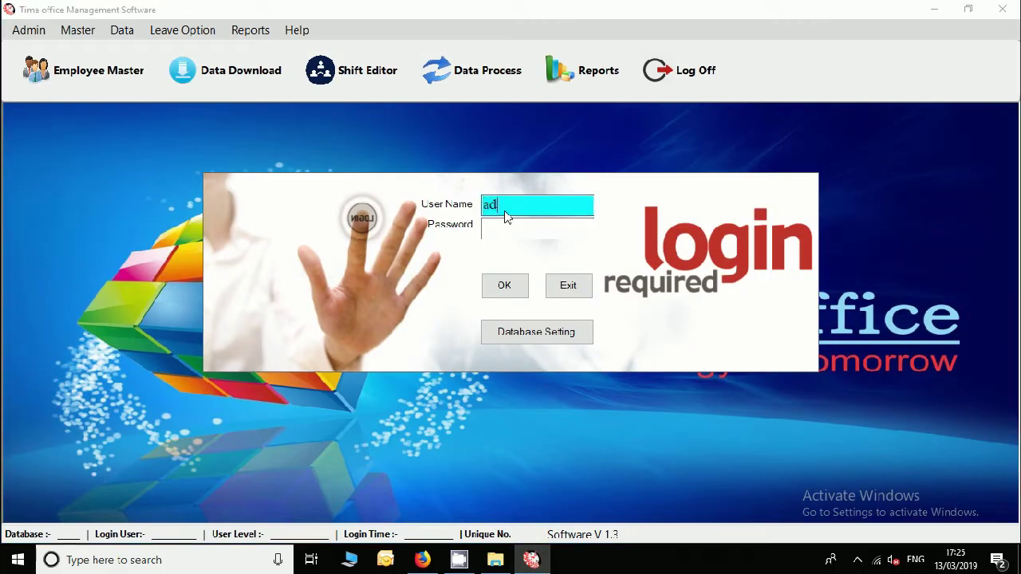
text(min)
key(Tab)
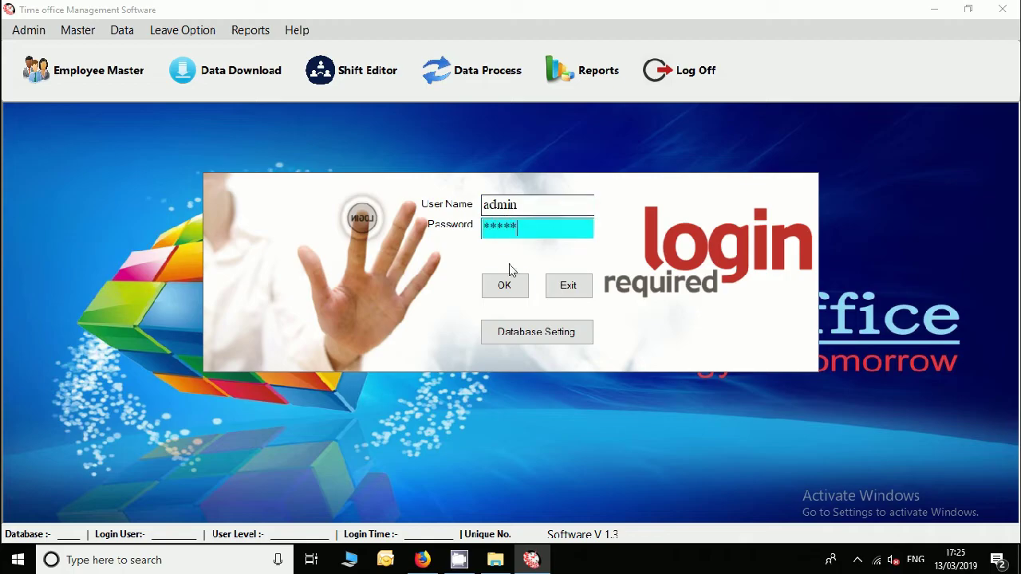
click(505, 285)
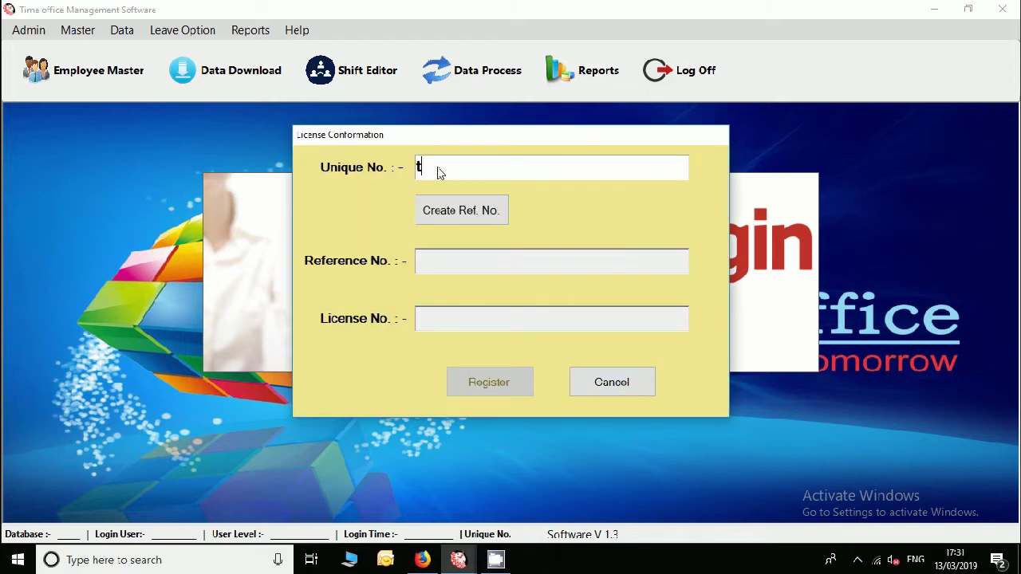
Enter the unique number, create the reference number, and switch to the browser licence page.
click(437, 173)
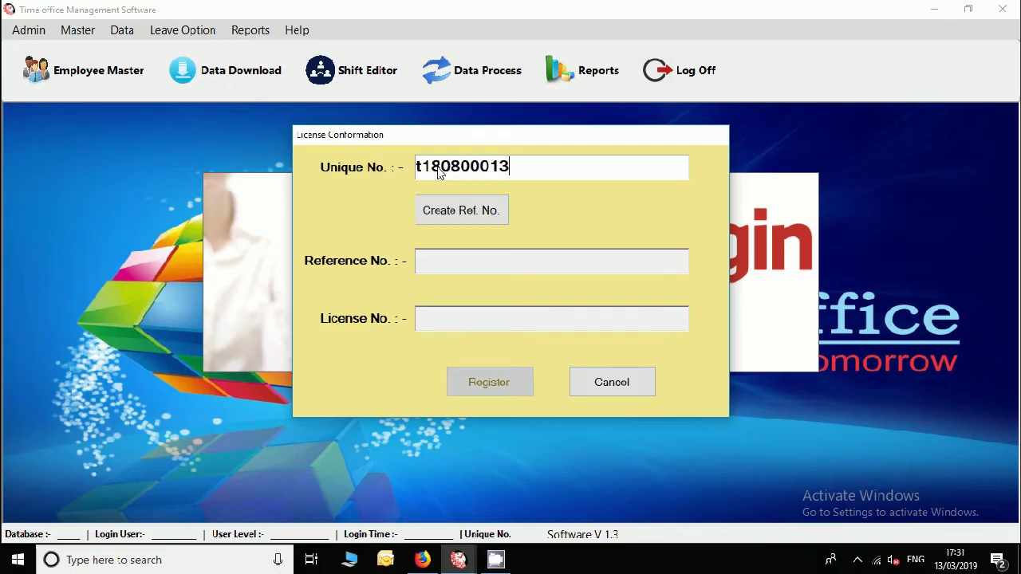
click(450, 212)
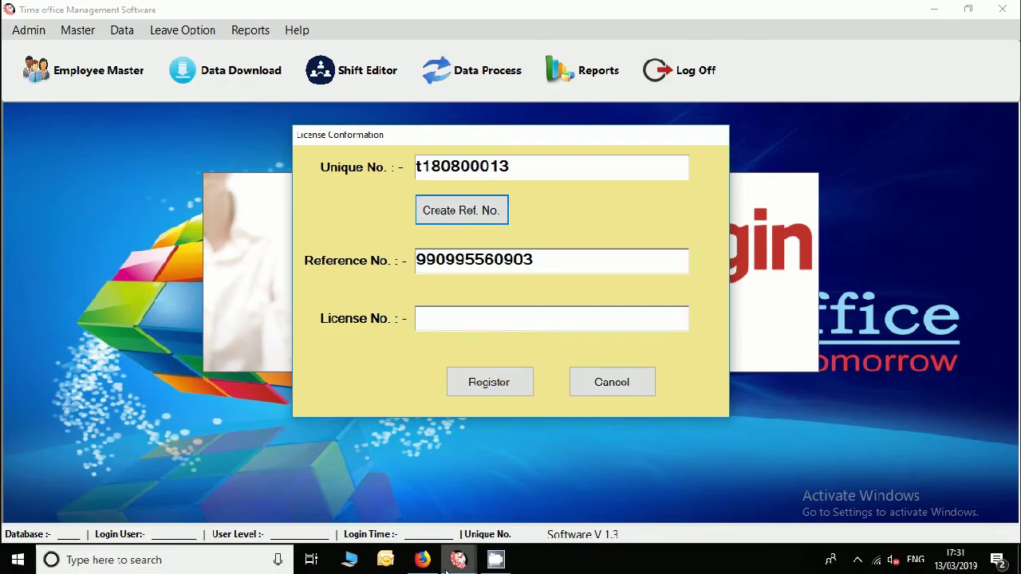
click(423, 561)
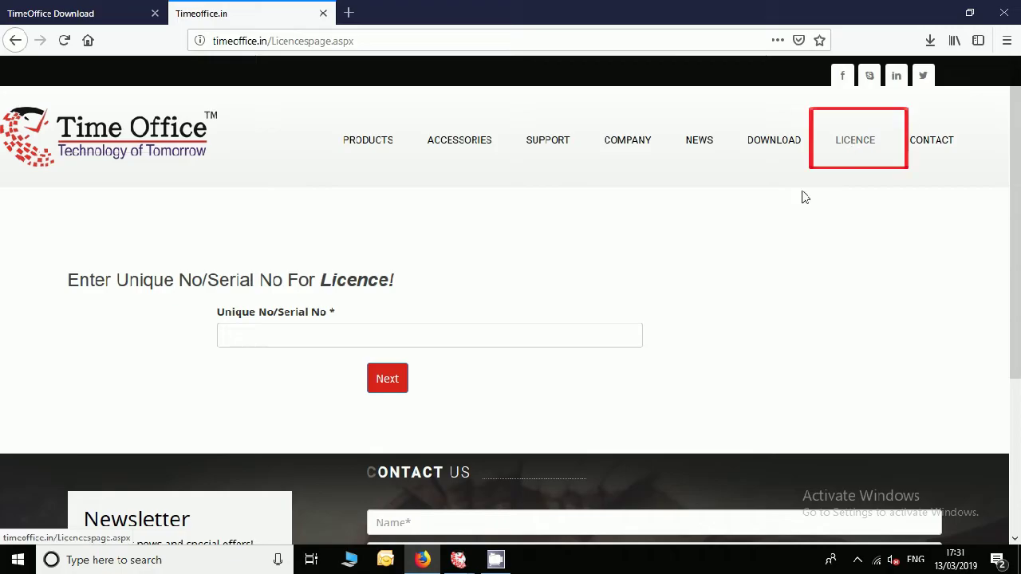
Submit the unique serial number on the timeoffice.in Licence page.
click(402, 336)
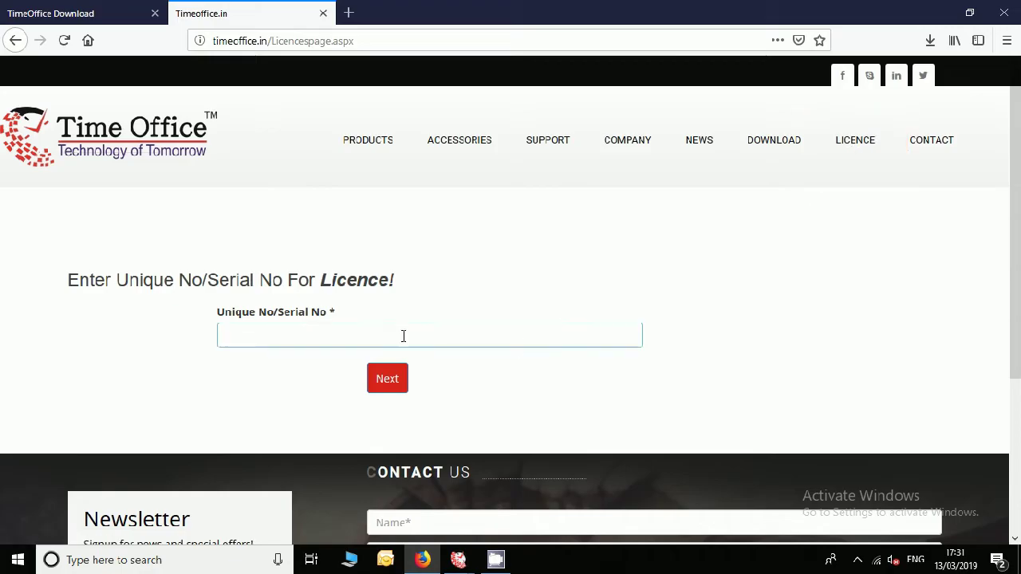
click(388, 379)
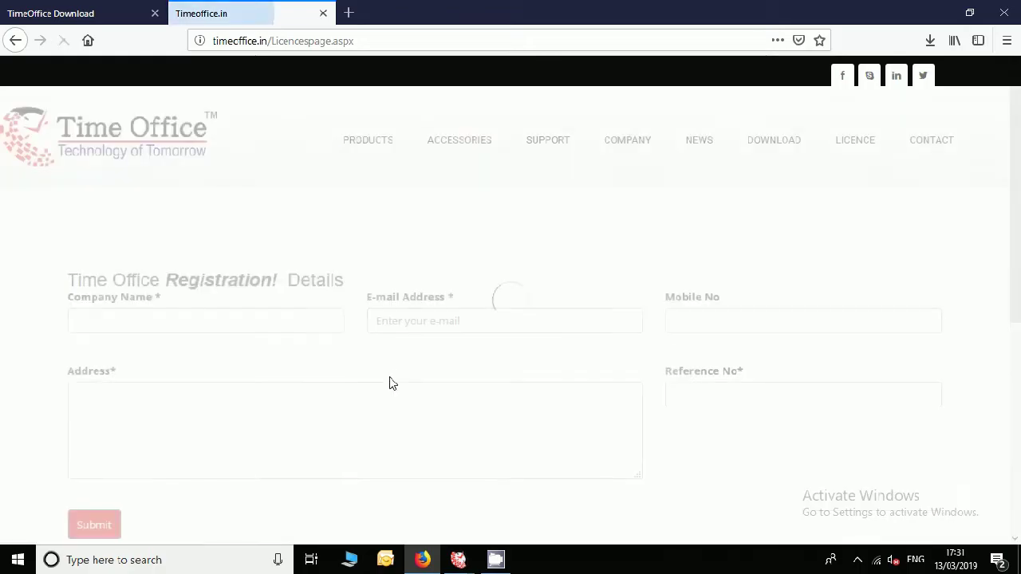
Fill in company name 'Time office', the contact's e-mail and mobile number, and the address field.
click(273, 323)
text(t)
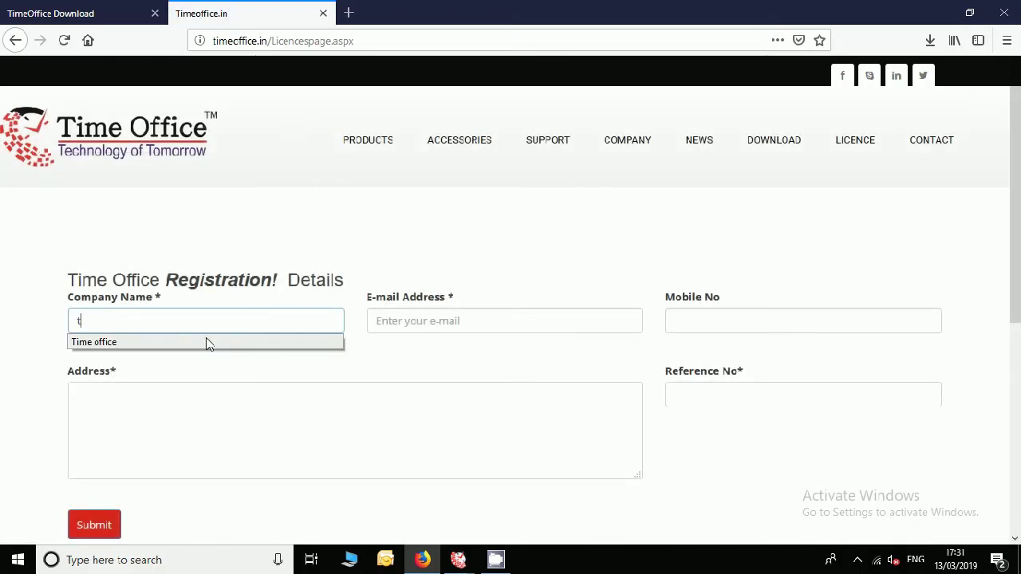
click(141, 342)
click(426, 321)
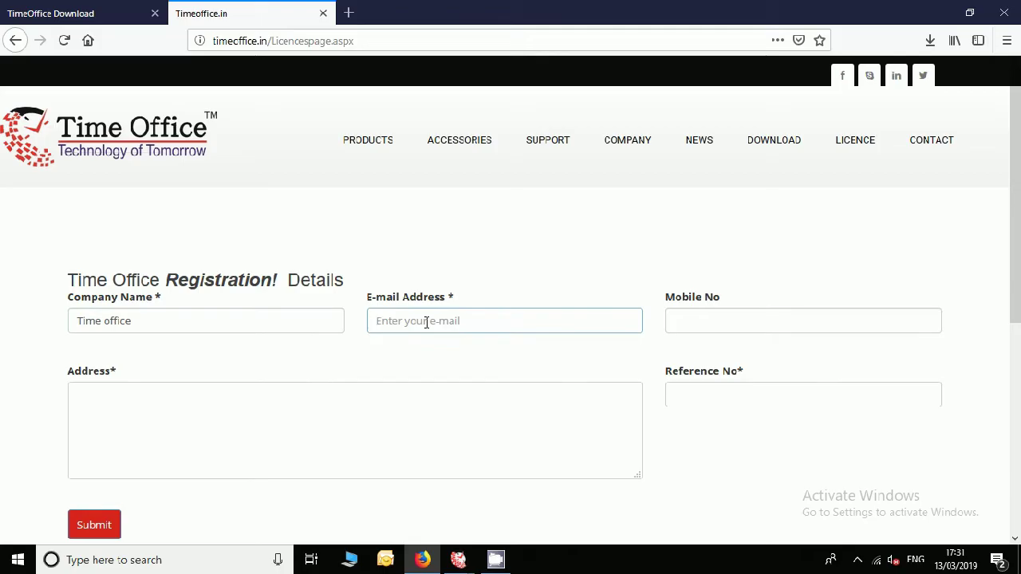
text(s)
click(417, 343)
click(698, 318)
text(7)
click(702, 343)
click(329, 400)
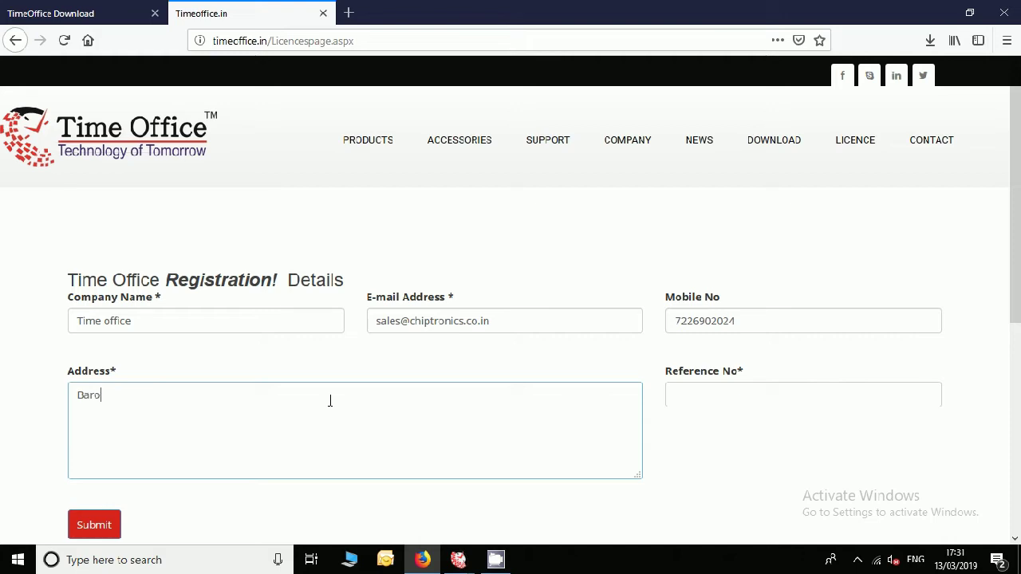
Copy the generated reference number from the license dialog into the Reference No field.
click(459, 558)
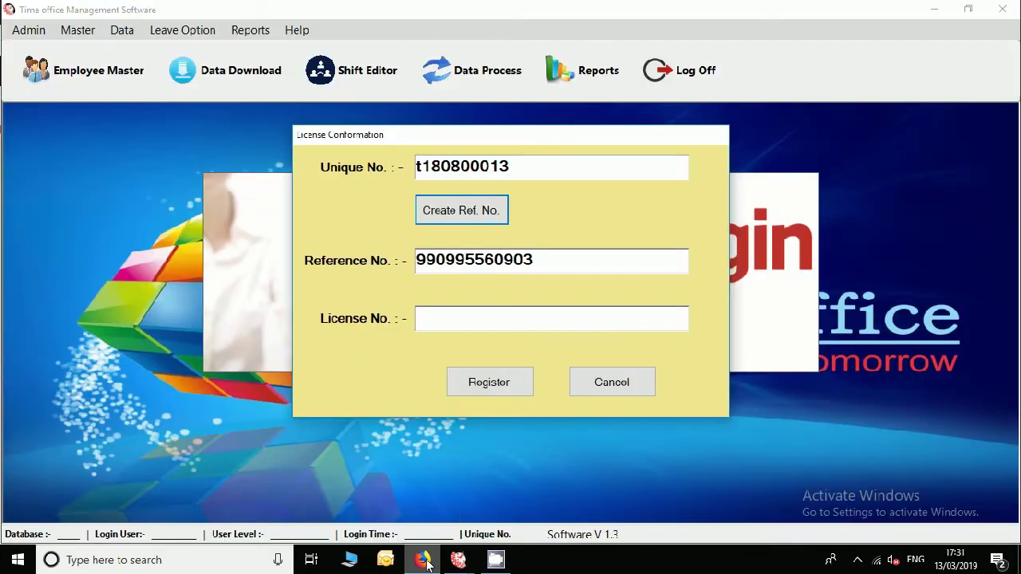
double_click(492, 269)
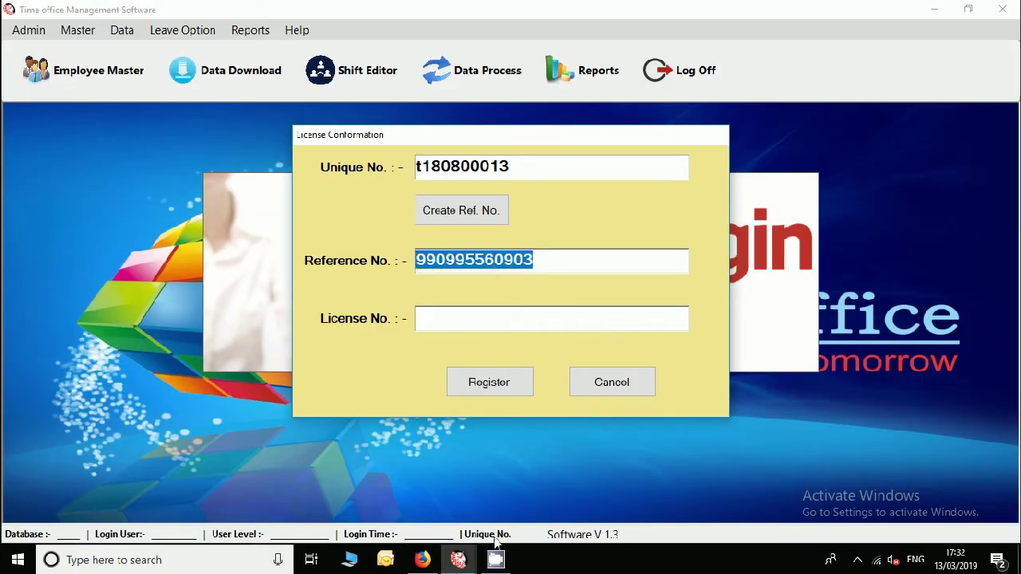
click(427, 561)
click(702, 404)
click(672, 396)
click(694, 444)
Submit the registration details and copy the generated license key.
scroll(209, 492, down, 2)
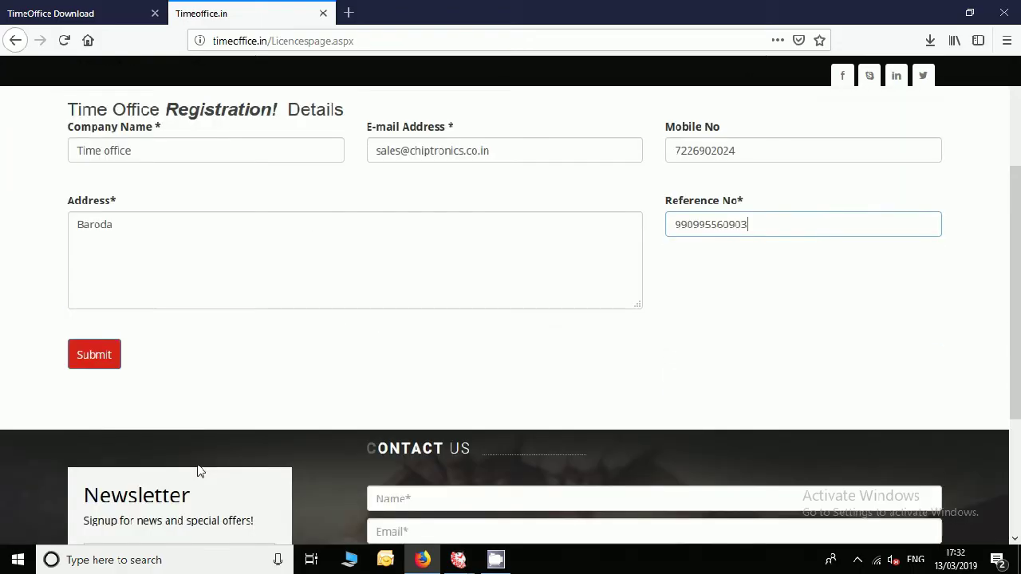
click(90, 364)
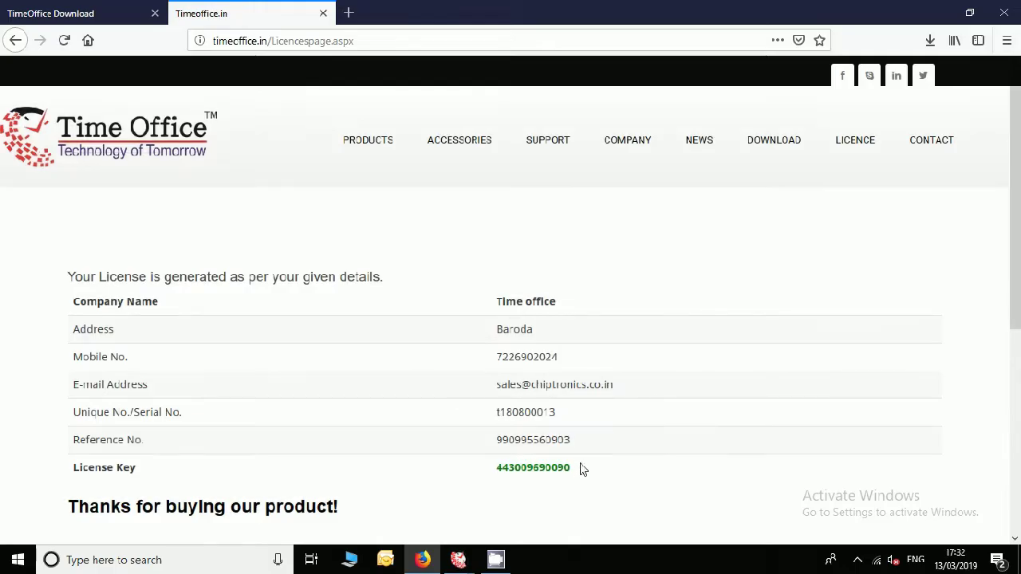
drag(569, 467, 497, 470)
key(ctrl+c)
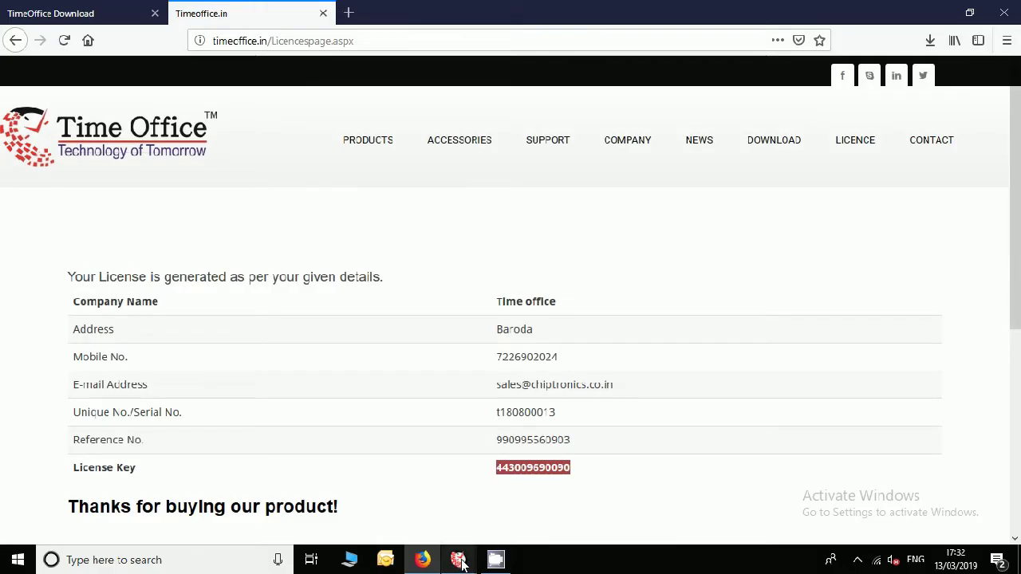
mouse_move(458, 559)
click(521, 504)
Paste the license key into License No. and register the software.
click(425, 323)
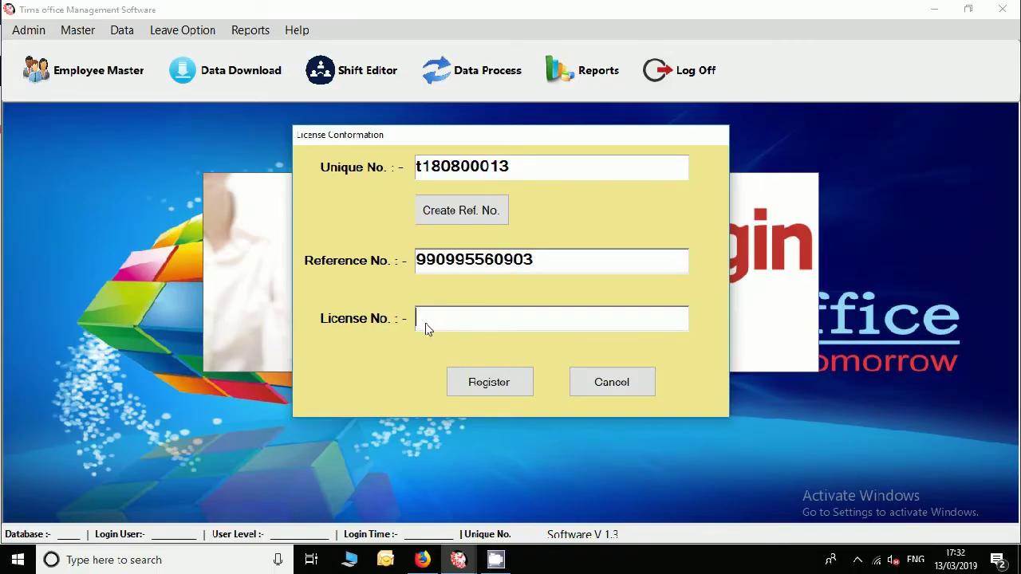
key(ctrl+v)
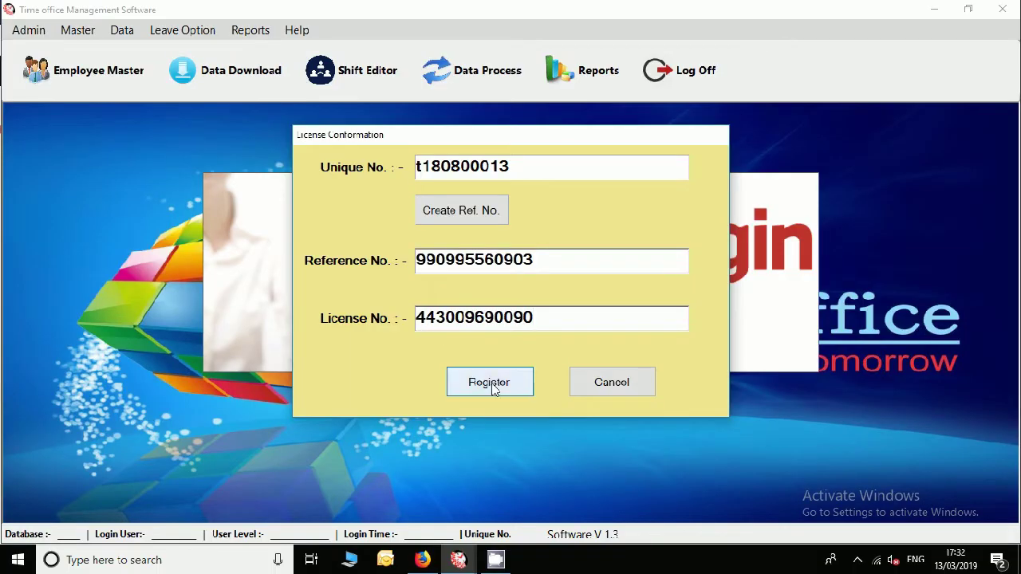
click(488, 384)
click(540, 321)
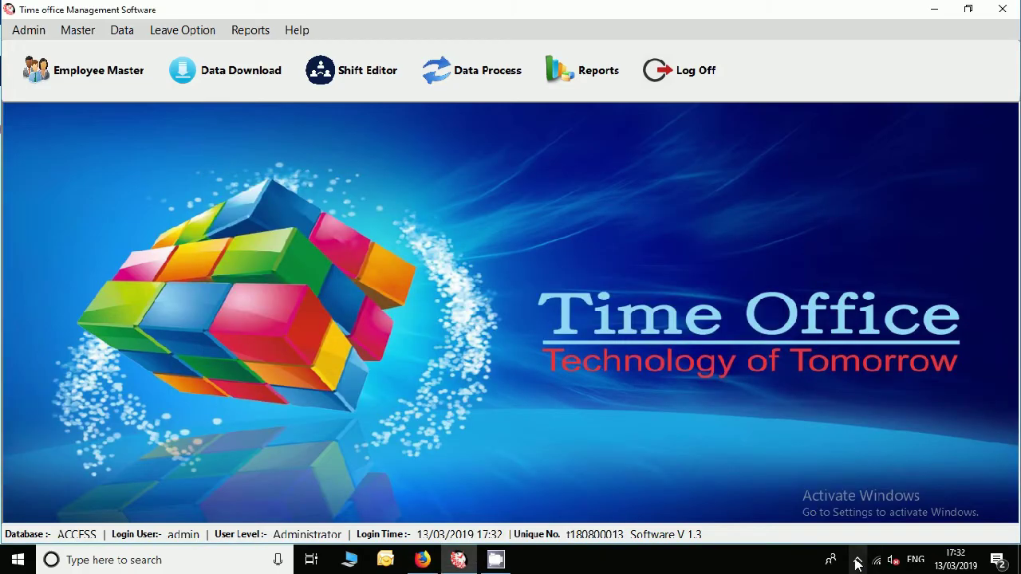
click(858, 560)
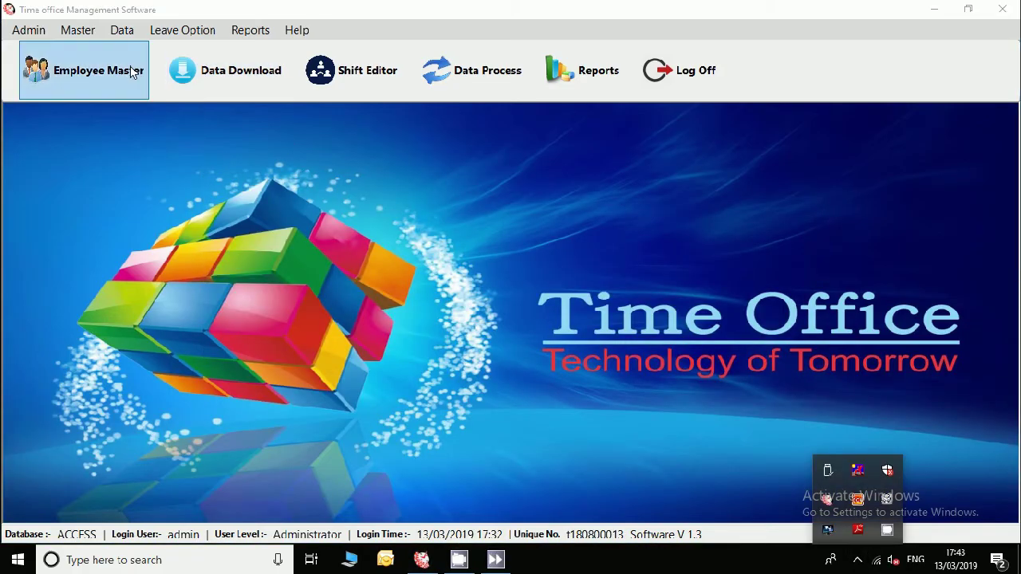
click(77, 31)
Edit device 01 to IP 192.168.001.224, port 5005, type Z203, save and close Device Master.
click(89, 46)
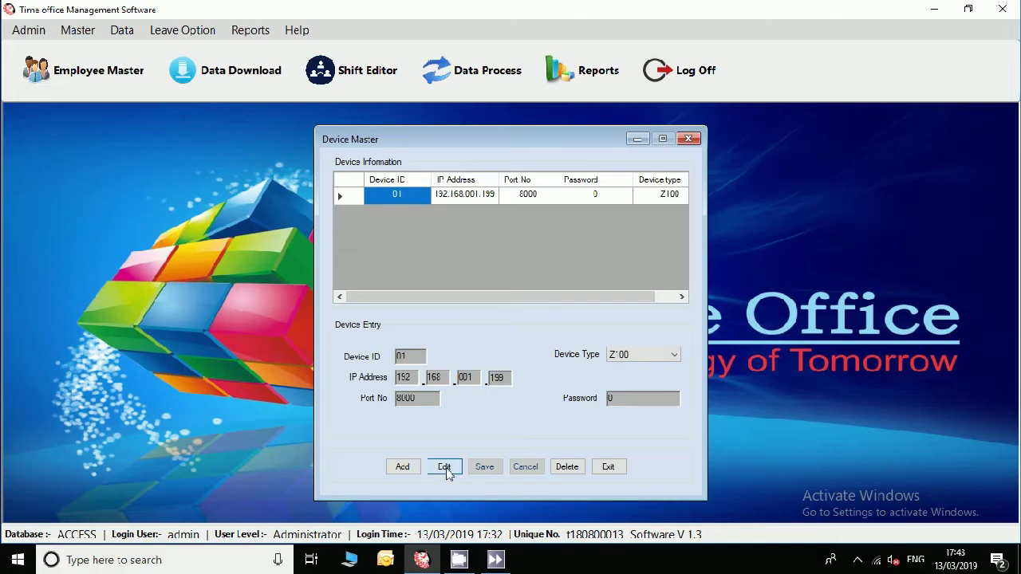
click(445, 468)
double_click(489, 380)
text(224)
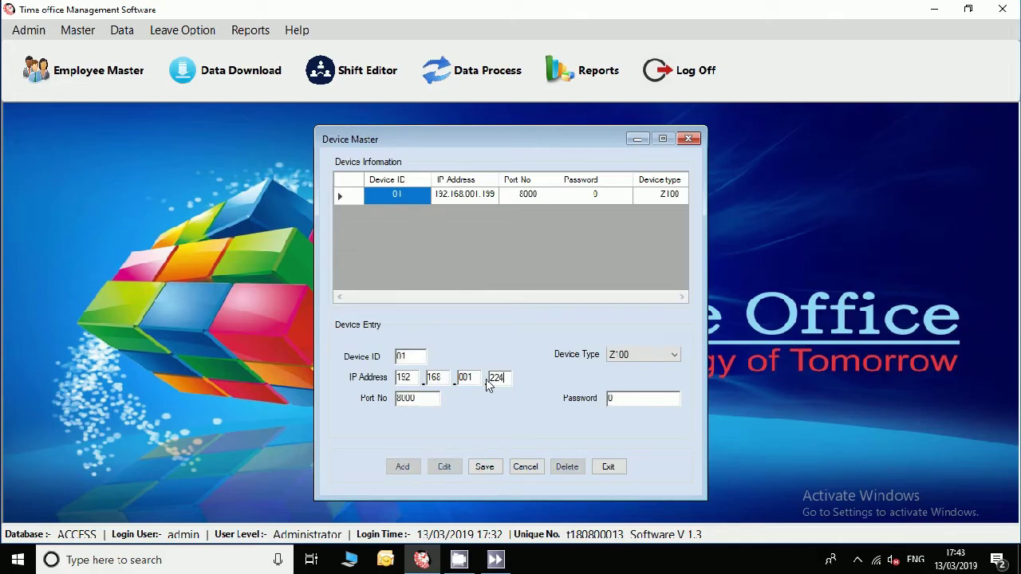
double_click(423, 398)
text(5005)
click(621, 355)
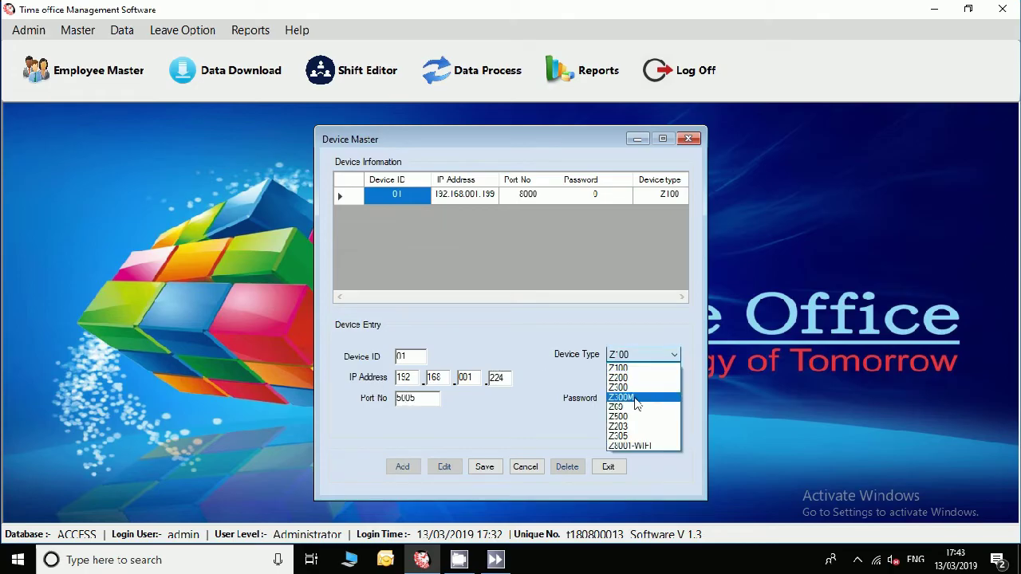
click(629, 431)
click(486, 468)
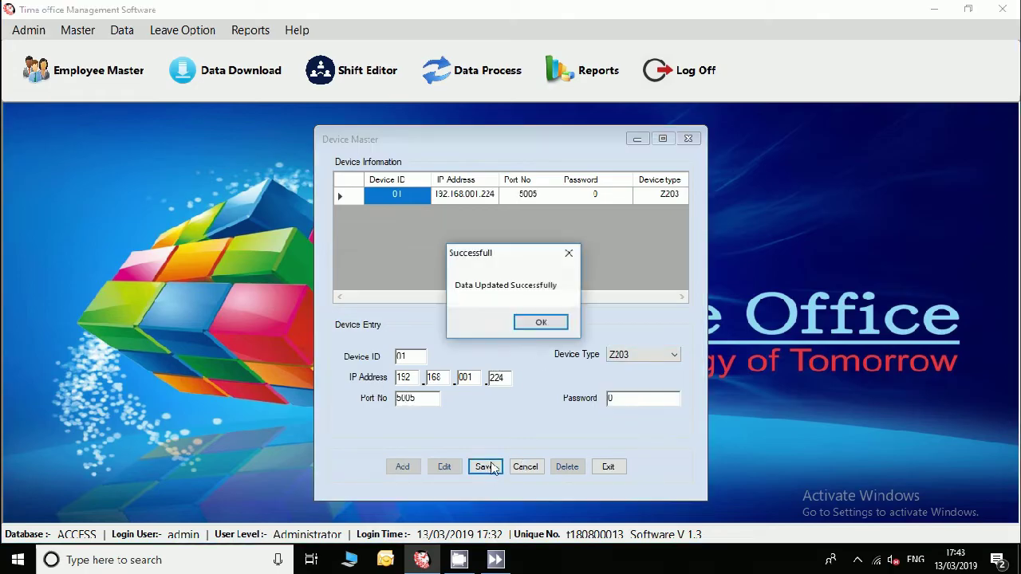
click(538, 327)
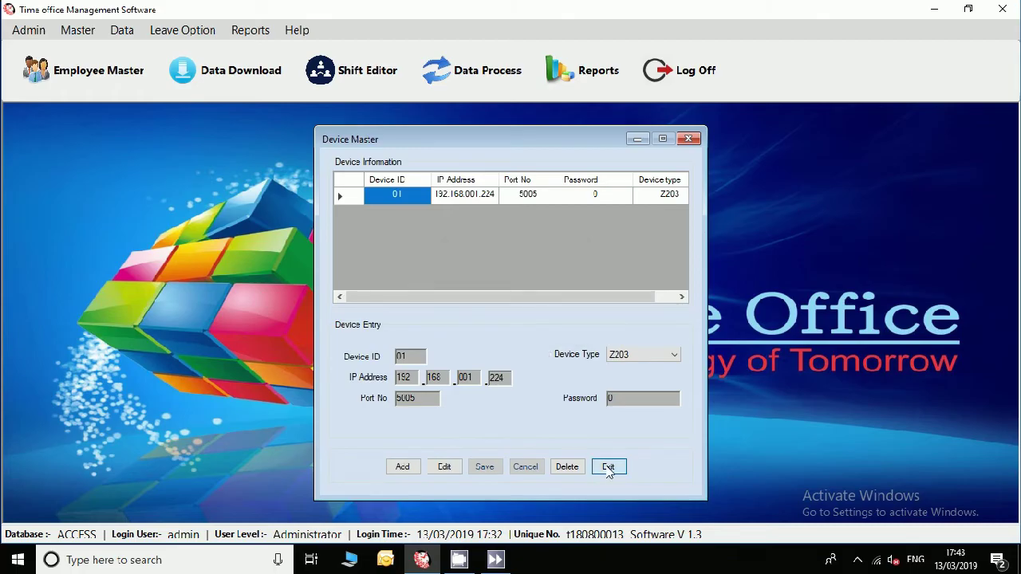
click(608, 467)
click(89, 34)
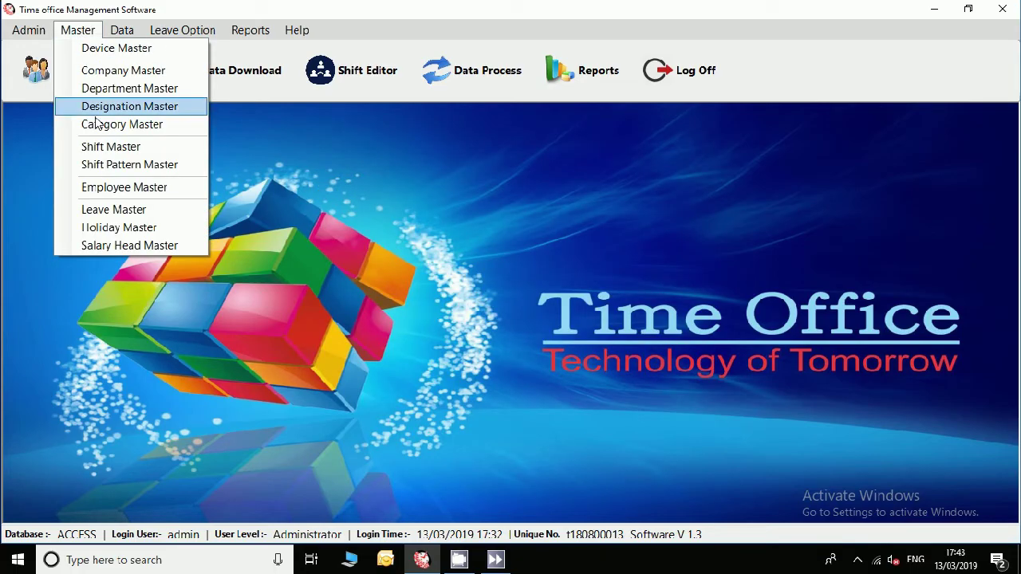
Rename the Demo shift to General, out time 17:00, auto-calculate 08:00 working hours, and save.
click(99, 148)
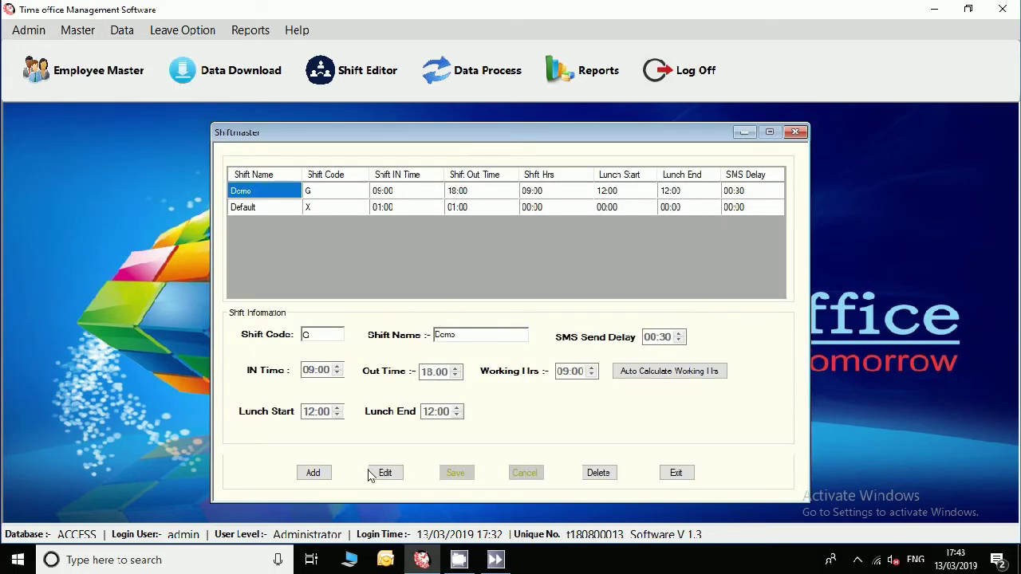
click(384, 473)
text(General)
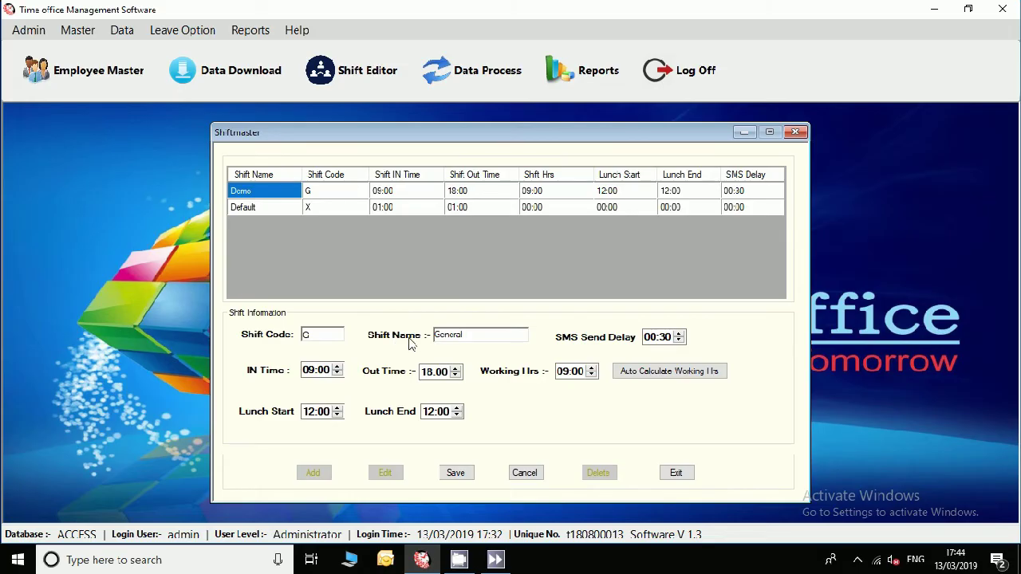
click(428, 373)
click(643, 372)
click(457, 477)
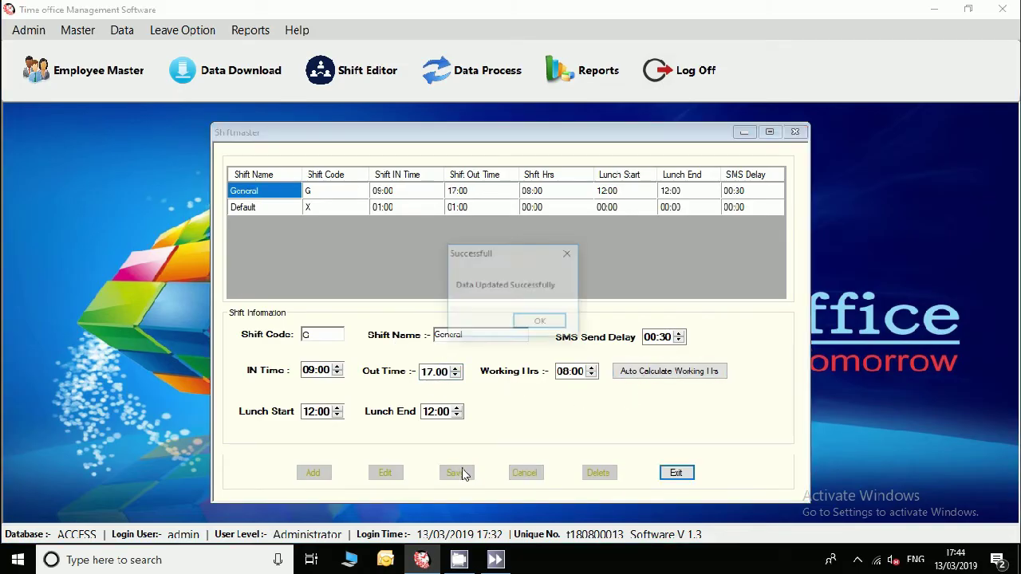
click(540, 324)
Close Shift Master and load employee 0001 in Employee Master.
click(674, 473)
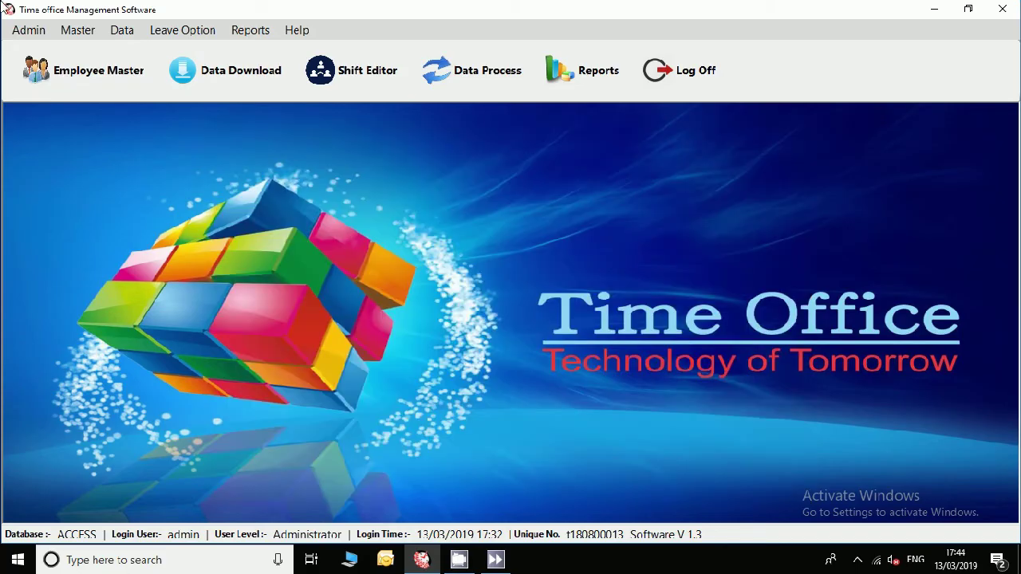
click(80, 32)
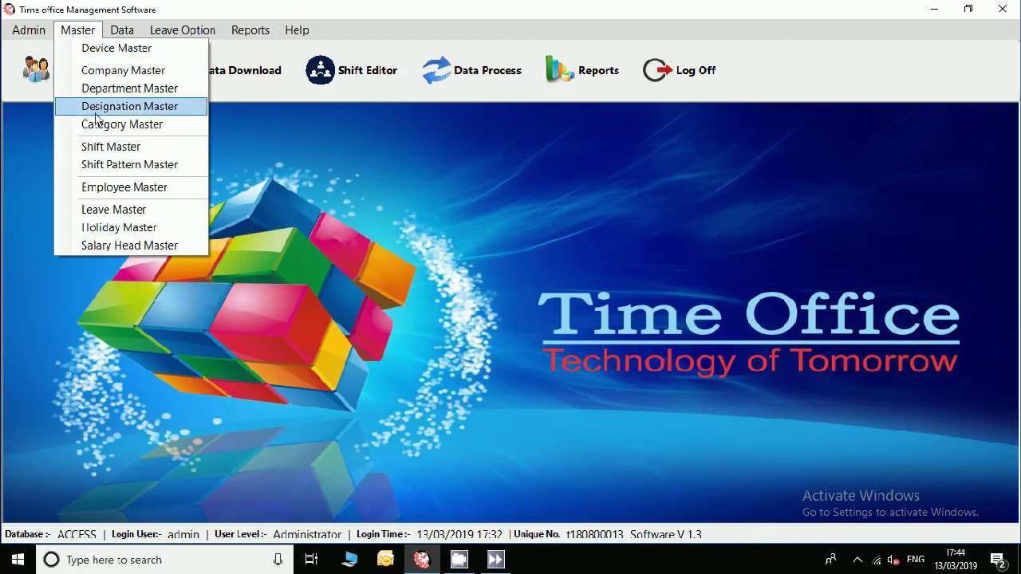
click(91, 187)
click(337, 202)
click(335, 217)
Replace employee 0001's Good Name Demo with the employee's name and save it.
click(829, 229)
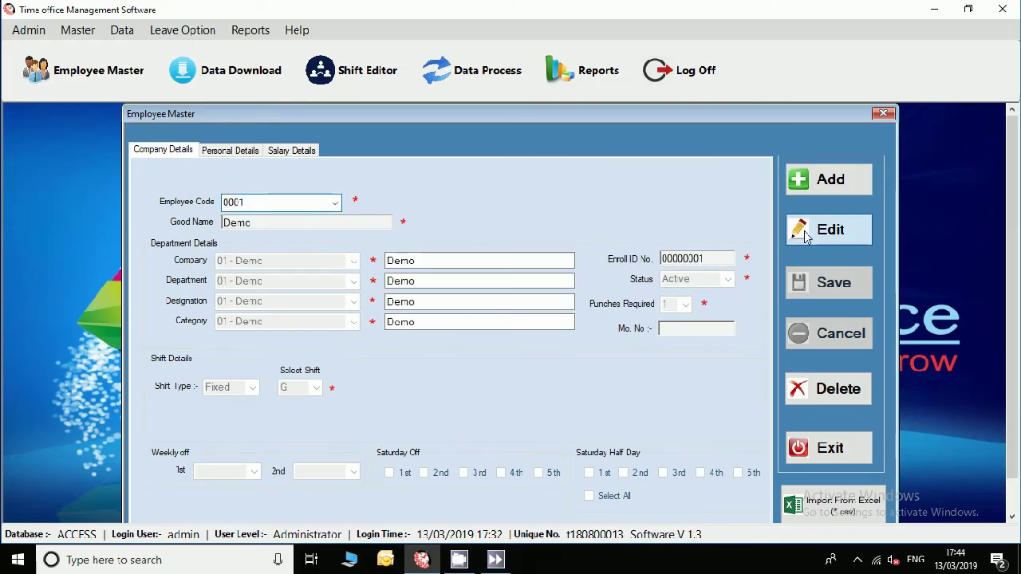
text(Rohit)
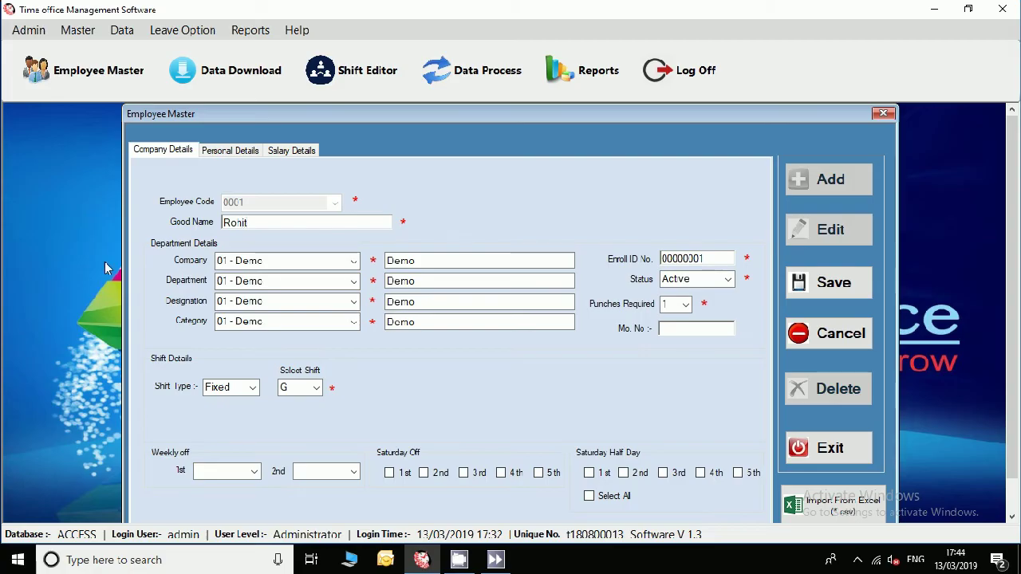
click(829, 282)
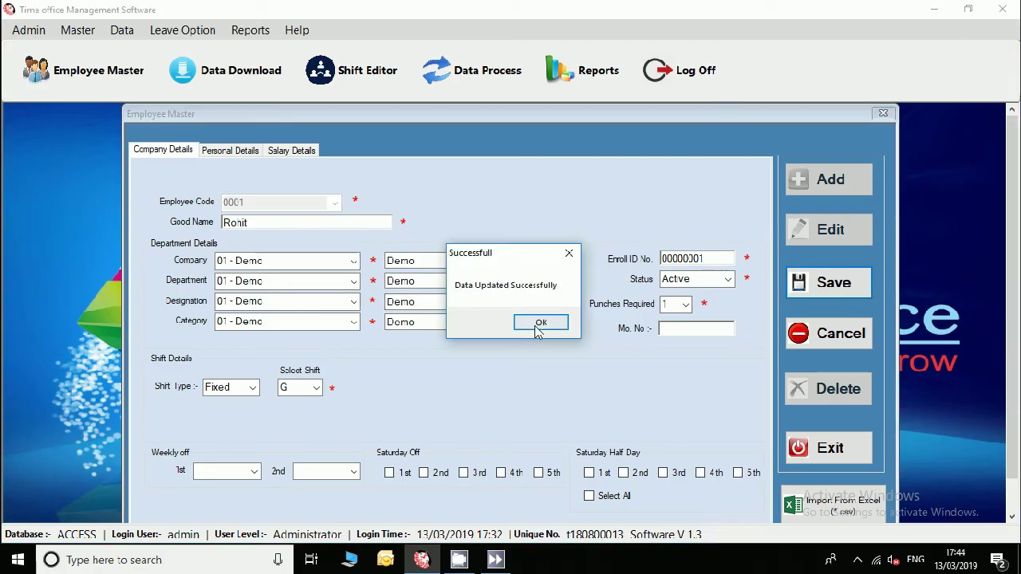
click(539, 322)
click(798, 179)
double_click(237, 202)
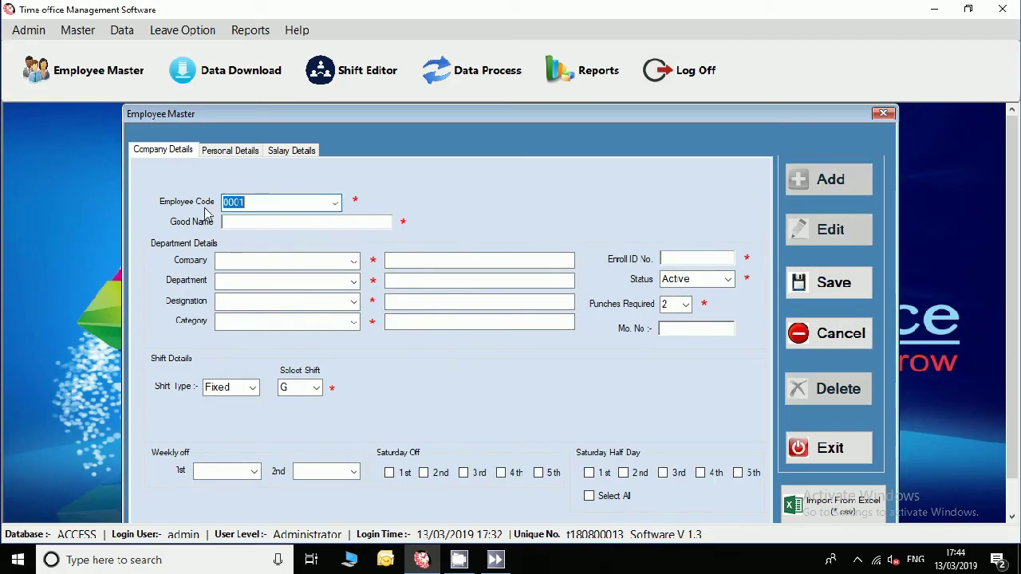
Enter employee code 0002 with company, department, designation and category all 01 - Demo.
text(00)
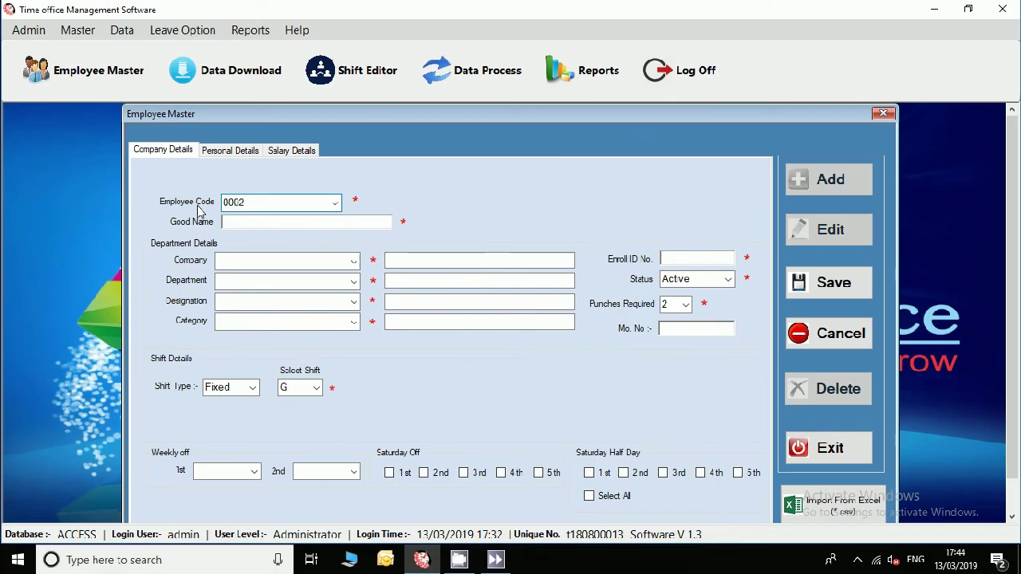
click(243, 224)
click(339, 261)
click(351, 276)
click(352, 284)
click(352, 294)
click(352, 302)
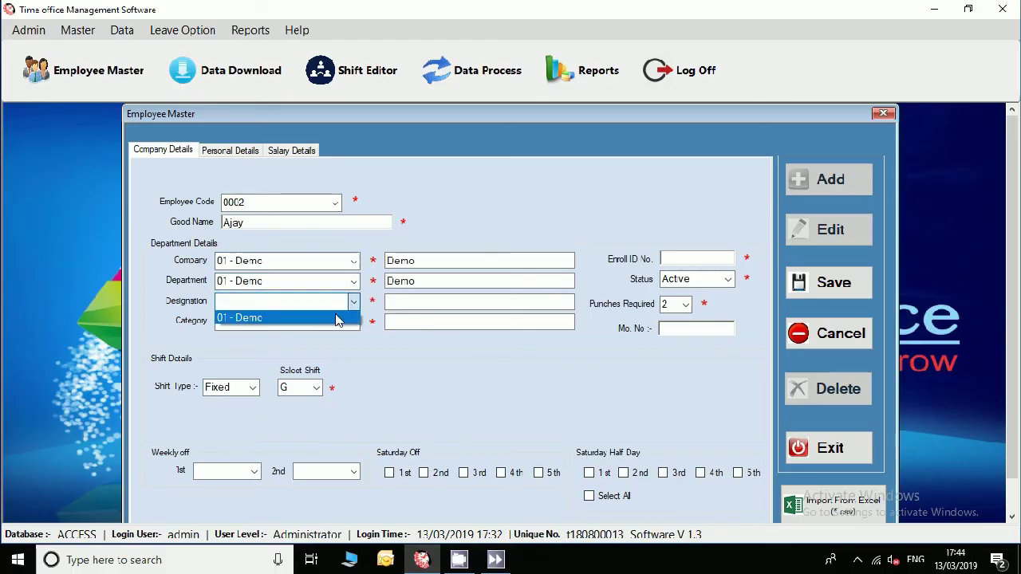
click(343, 318)
click(353, 322)
click(342, 336)
Set enroll ID 2 and Sunday weekly off, save employee 0002, and close Employee Master.
click(680, 260)
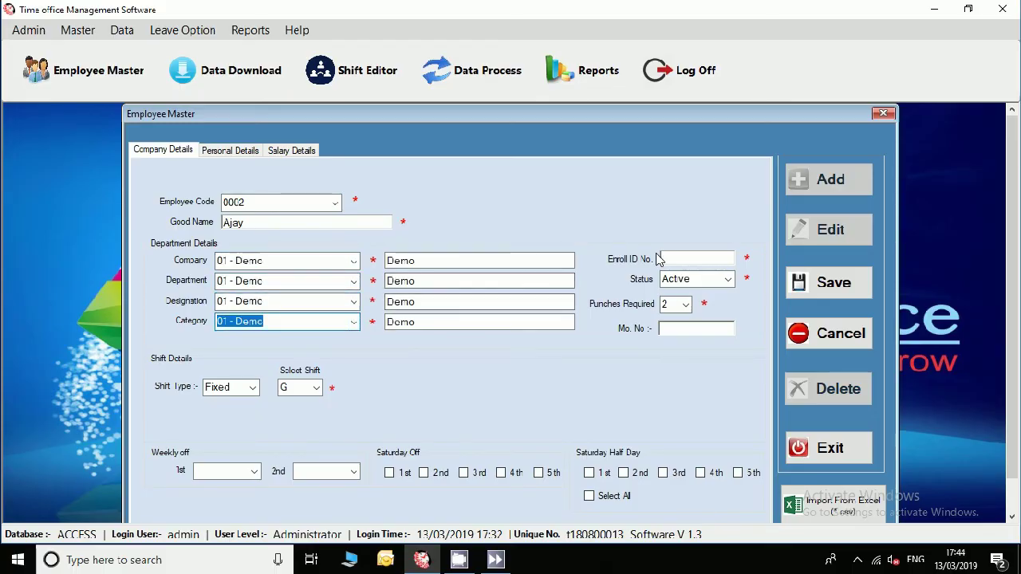
text(2)
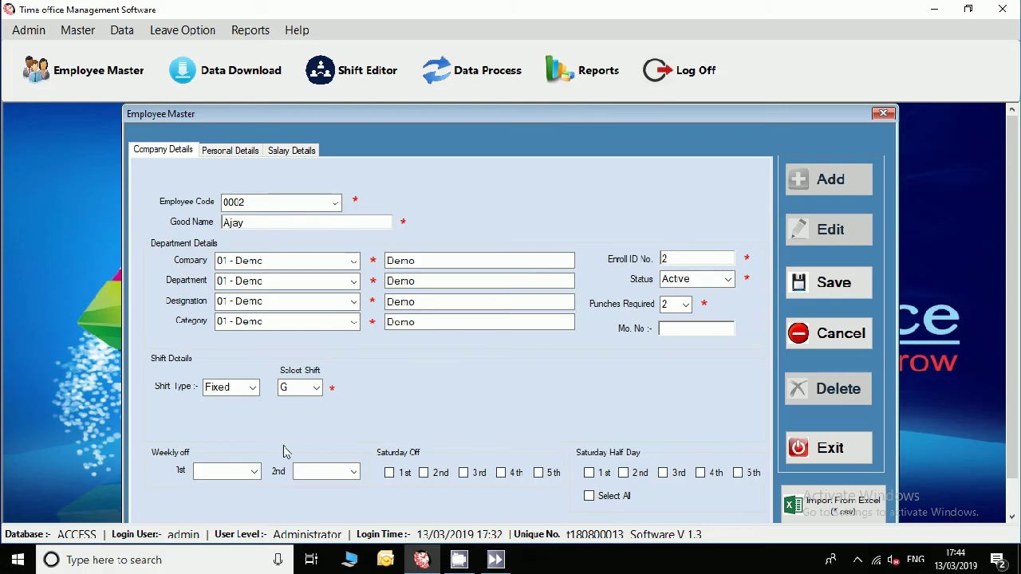
click(254, 477)
click(223, 485)
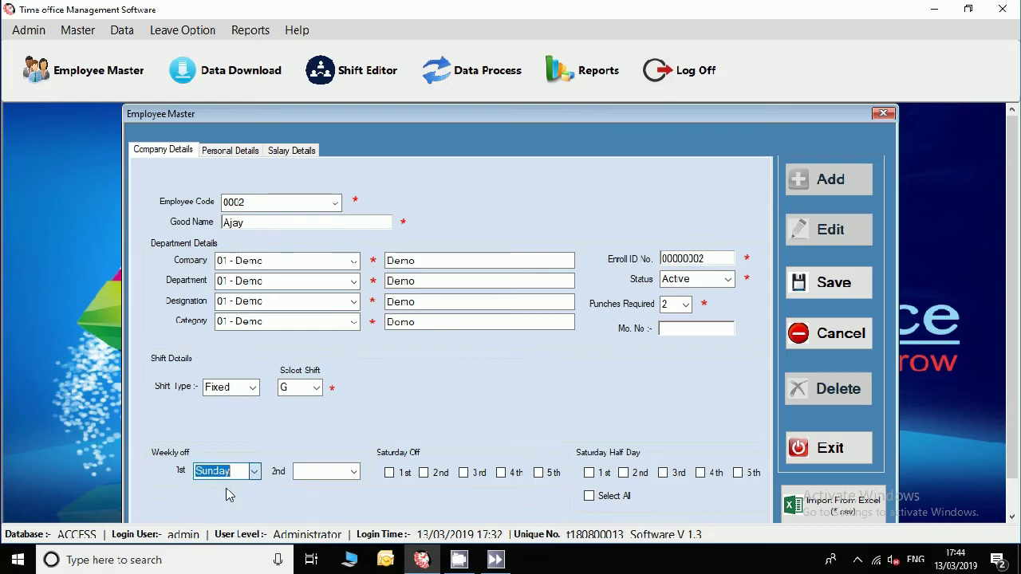
click(845, 284)
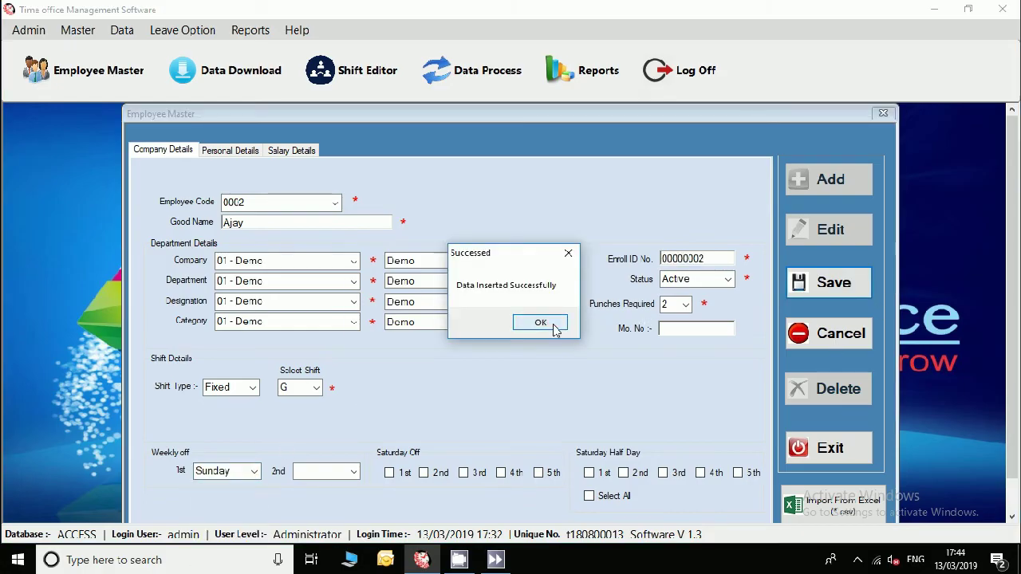
click(538, 321)
click(824, 451)
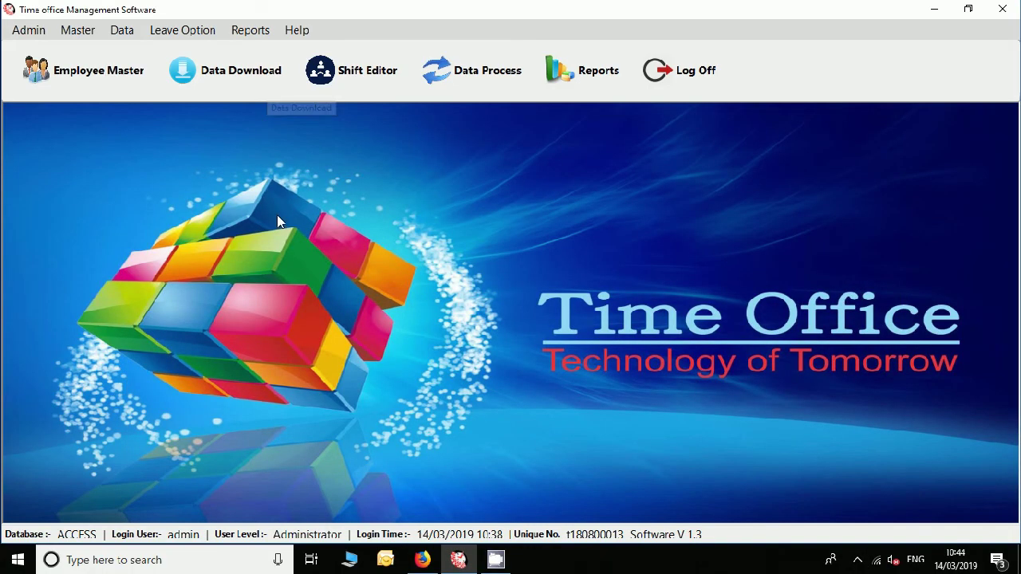
Download punches from the LAN machine starting 01/03/2019.
click(251, 85)
click(441, 312)
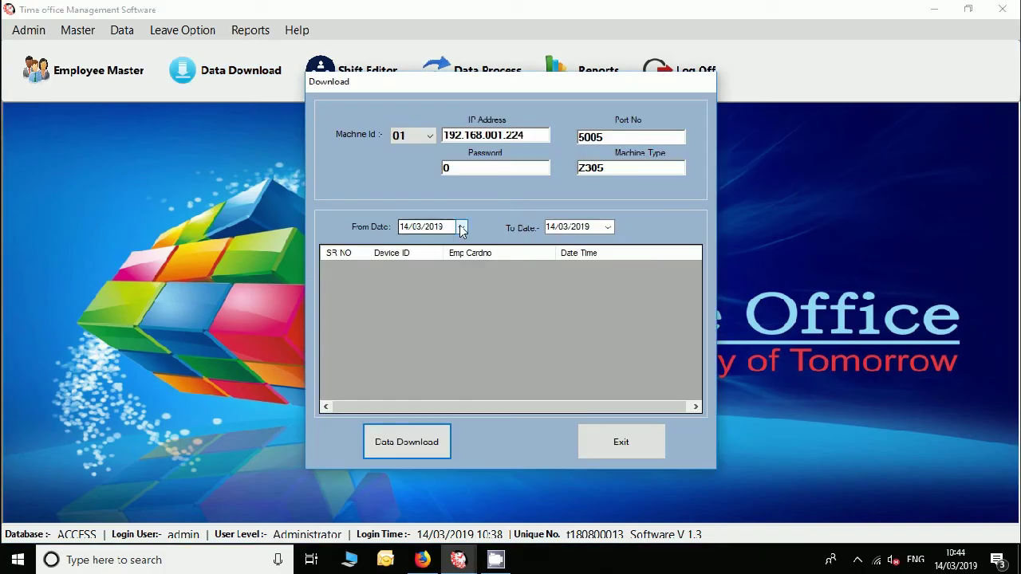
click(461, 227)
click(506, 276)
click(422, 445)
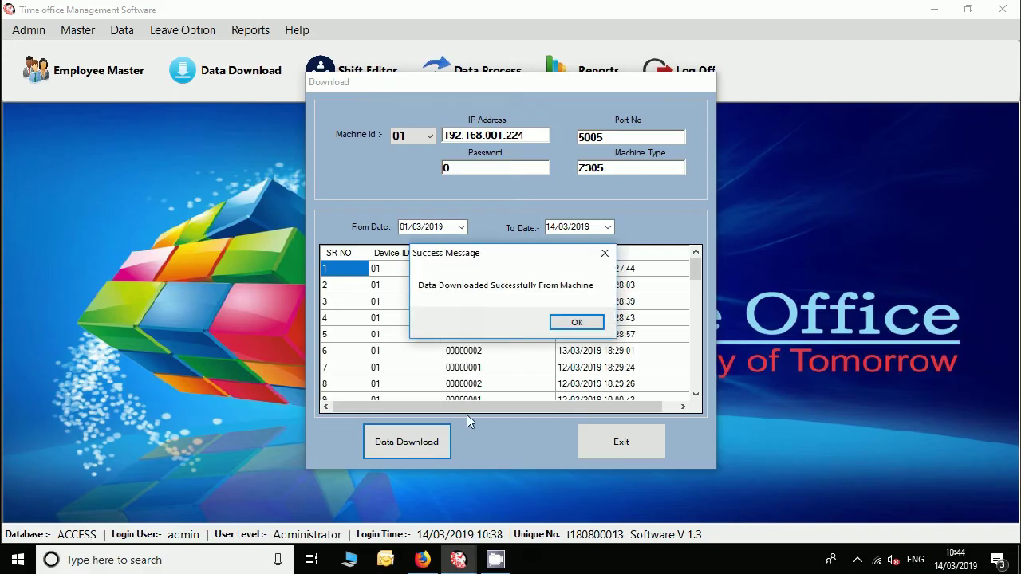
click(574, 323)
click(615, 444)
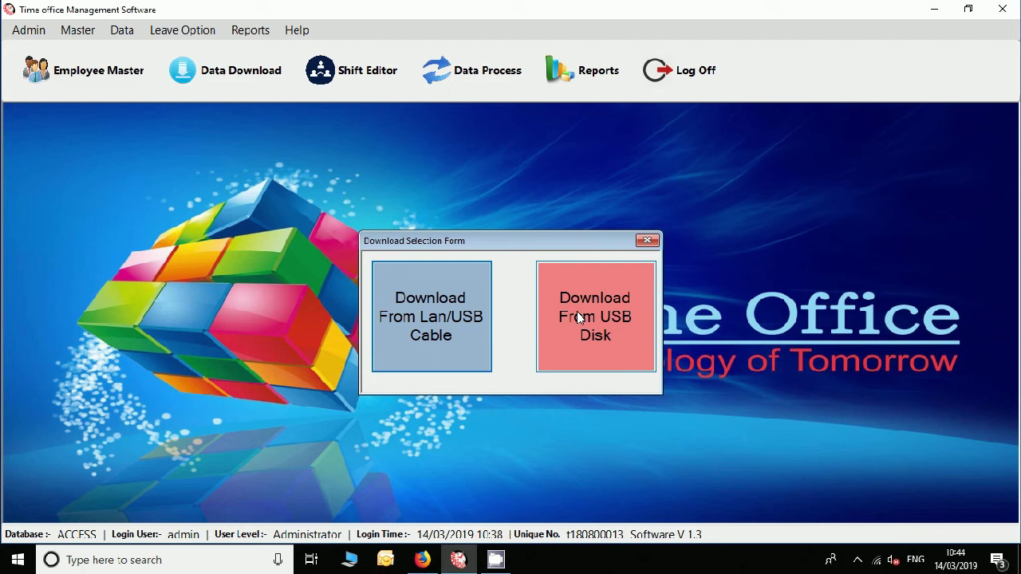
Import and process the 53 punch records in AGL_0001.TXT from USB disk as Z305.
click(576, 311)
click(708, 112)
click(655, 396)
click(613, 421)
click(676, 326)
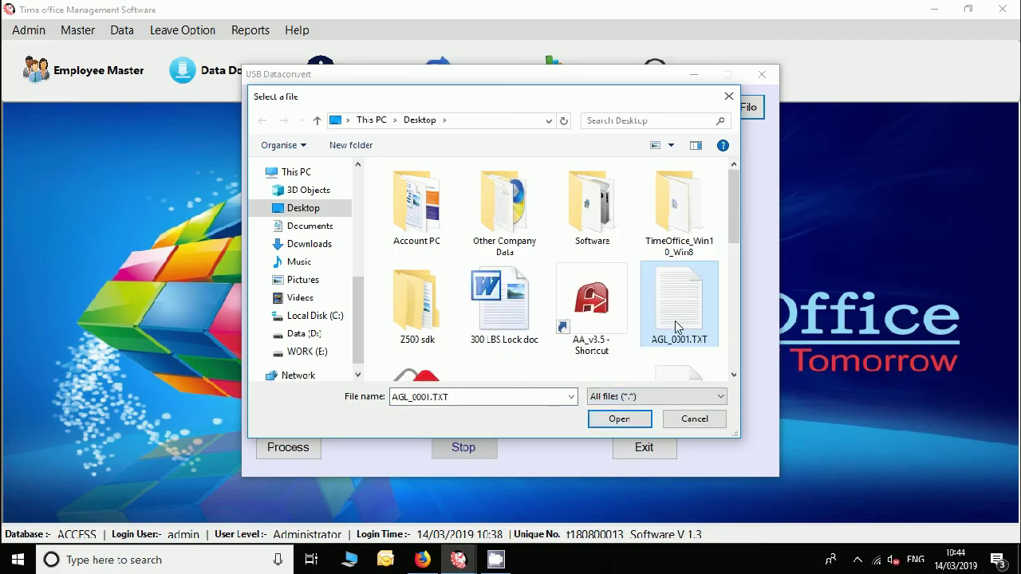
click(619, 419)
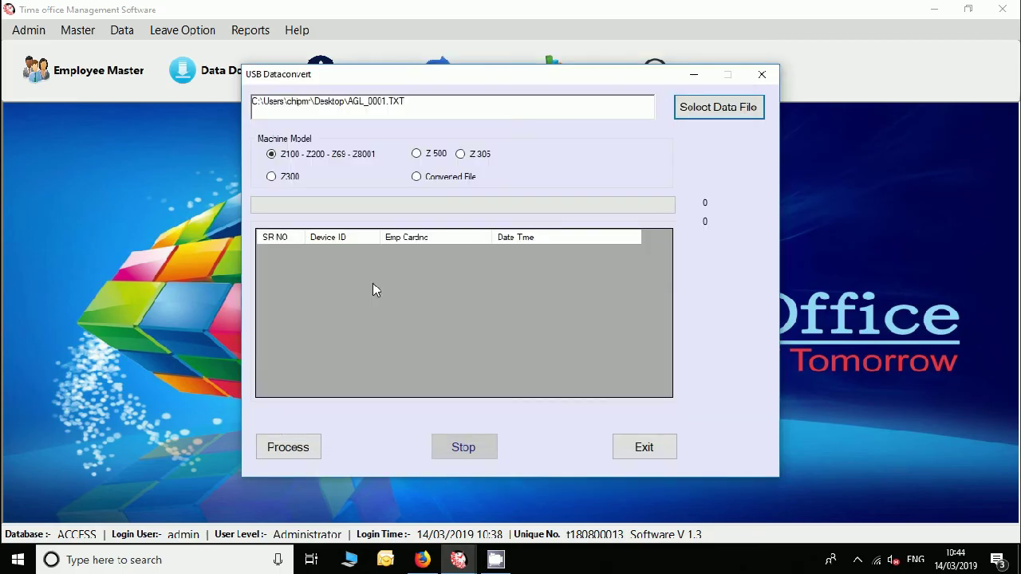
click(306, 449)
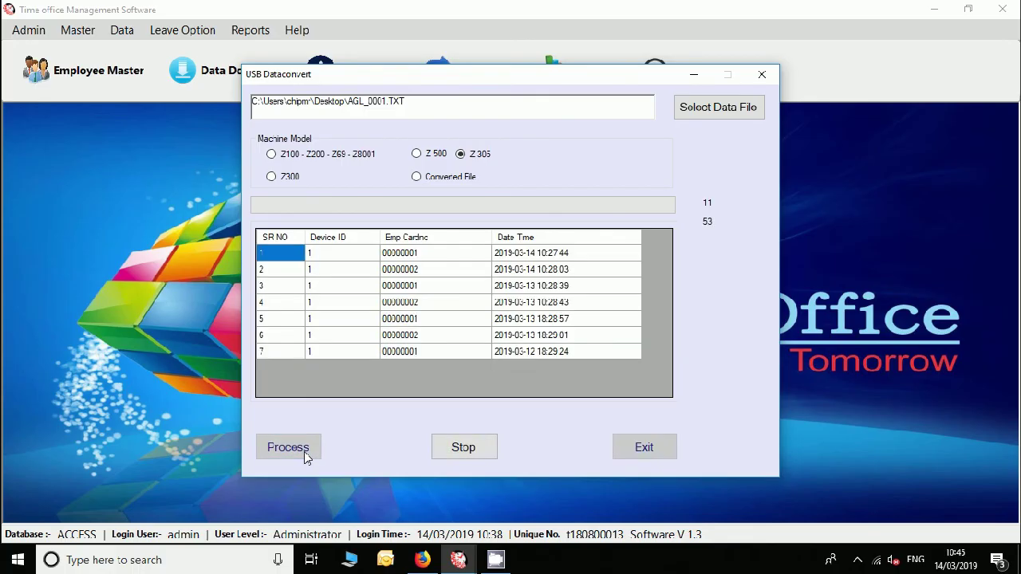
click(547, 328)
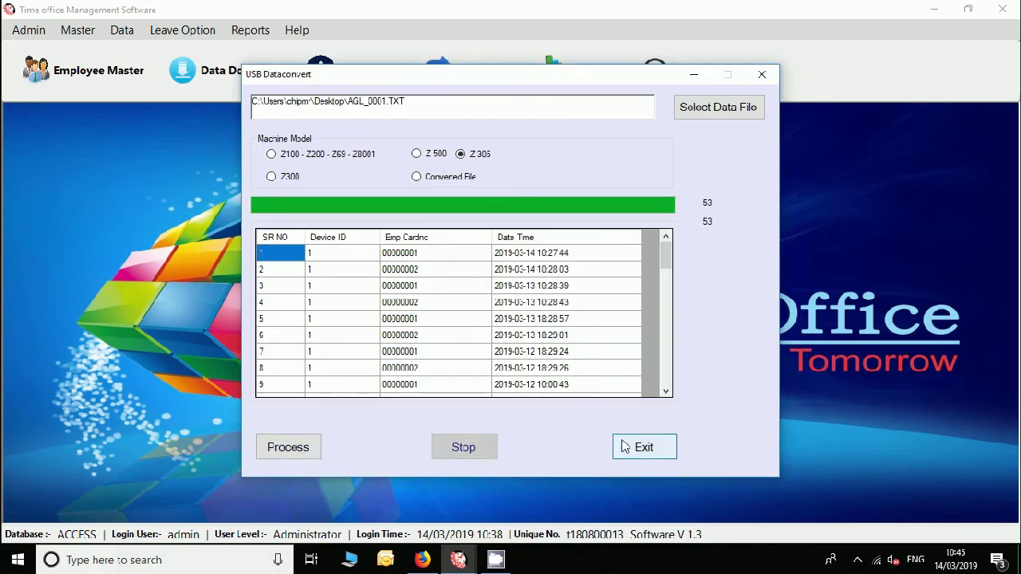
click(620, 443)
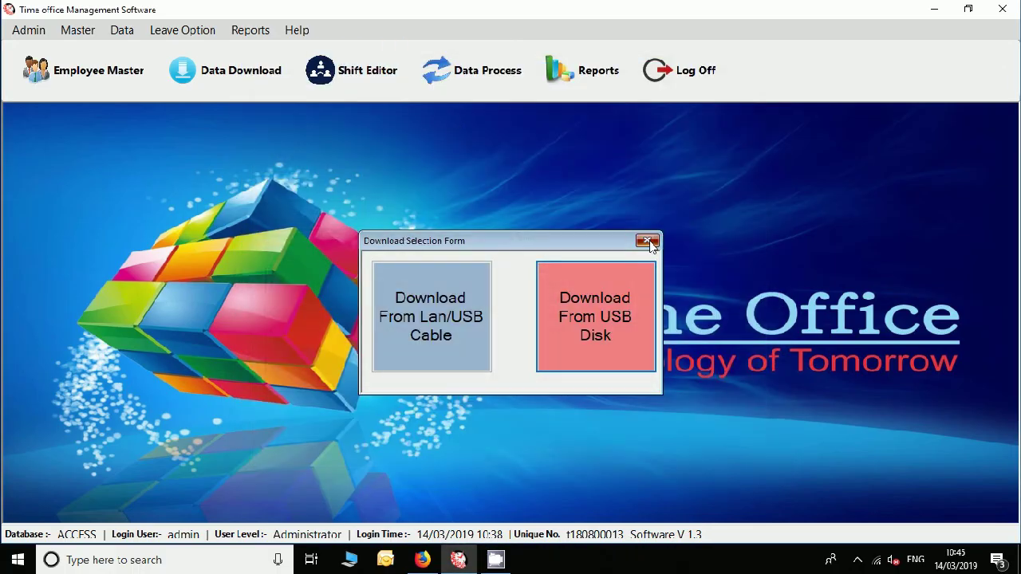
click(647, 240)
Generate March 2019 shifts for every employee in the Shift Editor, confirming the success message.
click(357, 77)
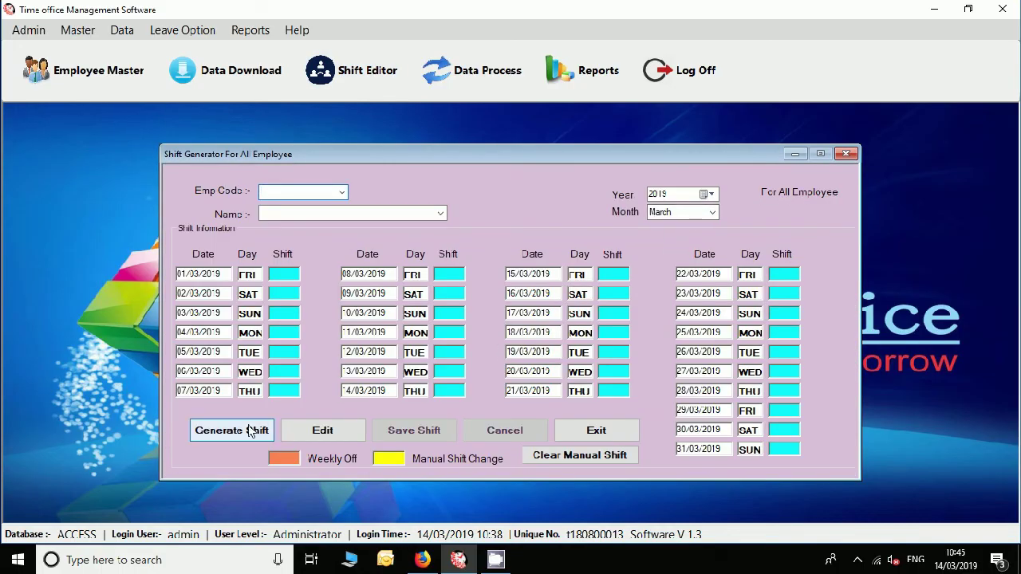
click(251, 431)
click(532, 333)
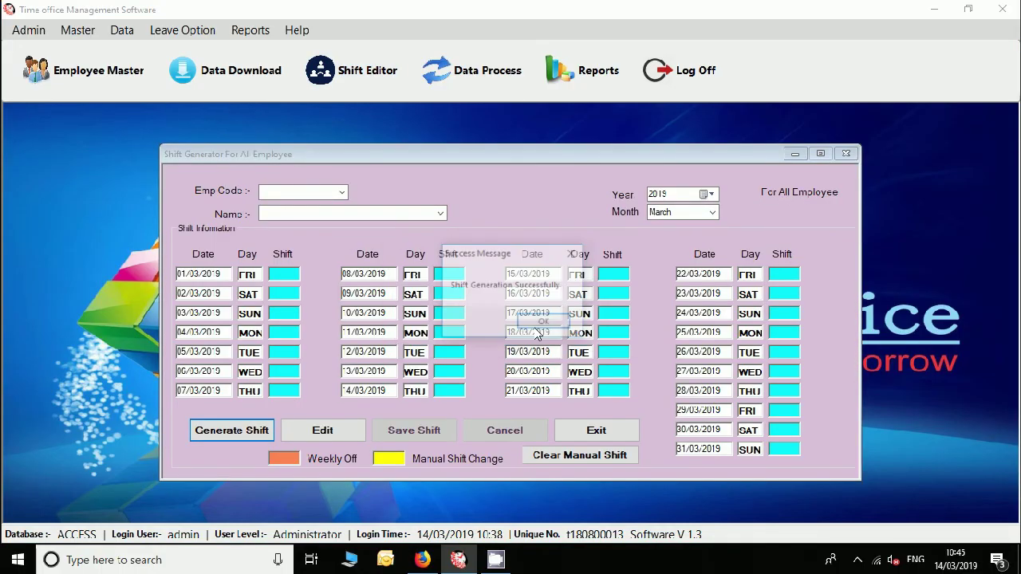
click(547, 324)
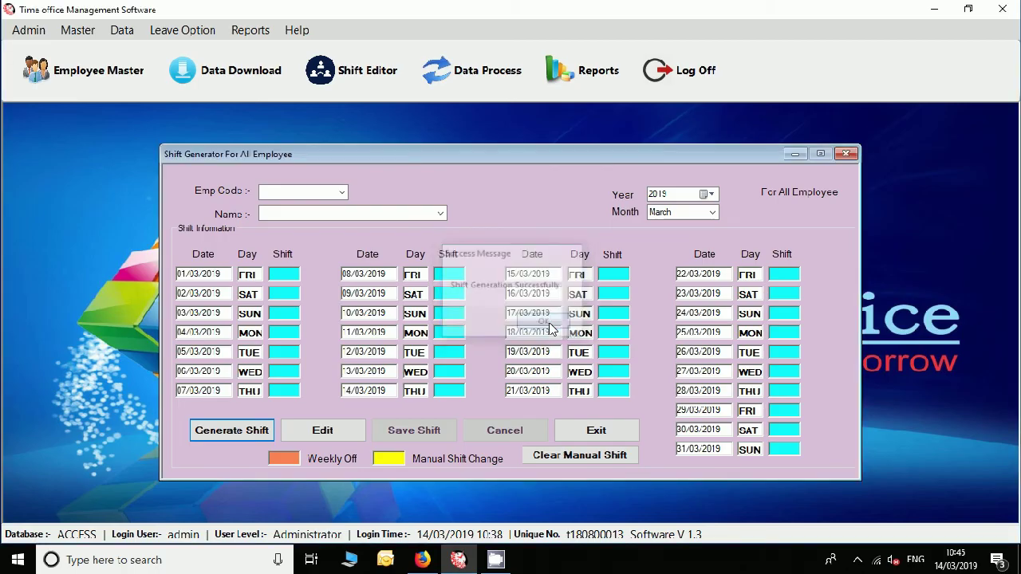
click(590, 432)
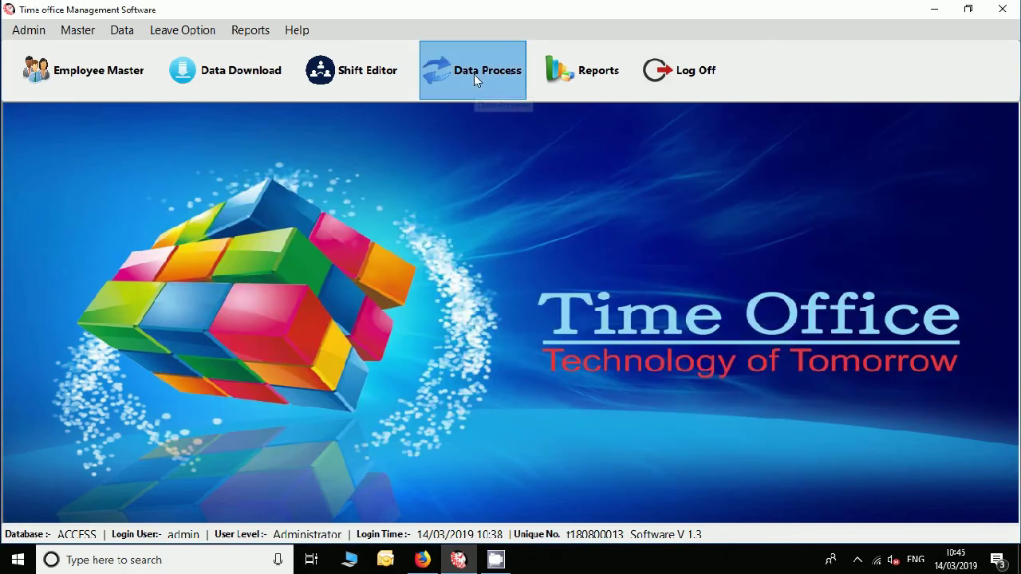
Run Monthly data processing for March 2019 across all companies, departments and employees.
click(474, 74)
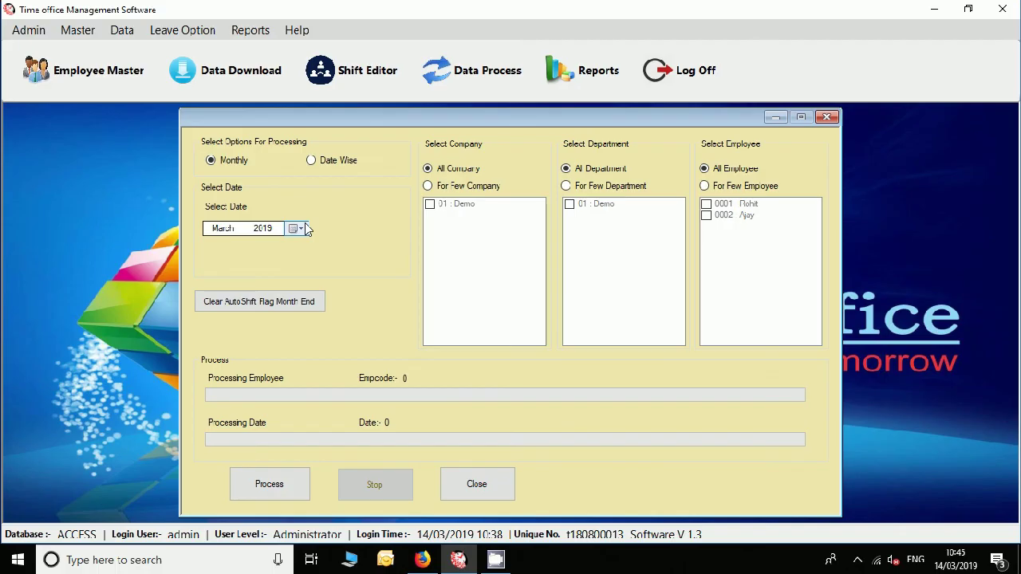
click(280, 490)
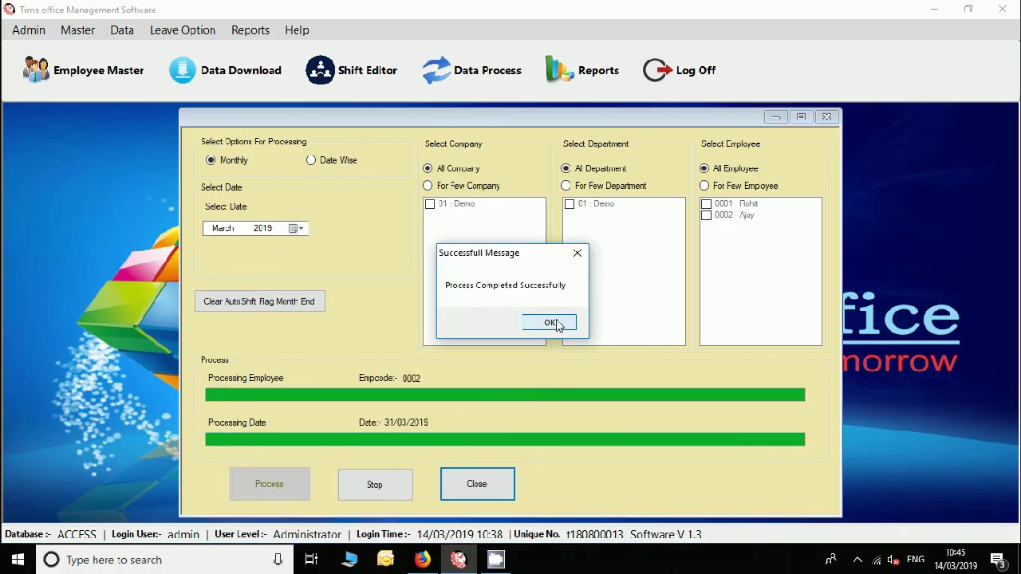
click(550, 322)
click(486, 486)
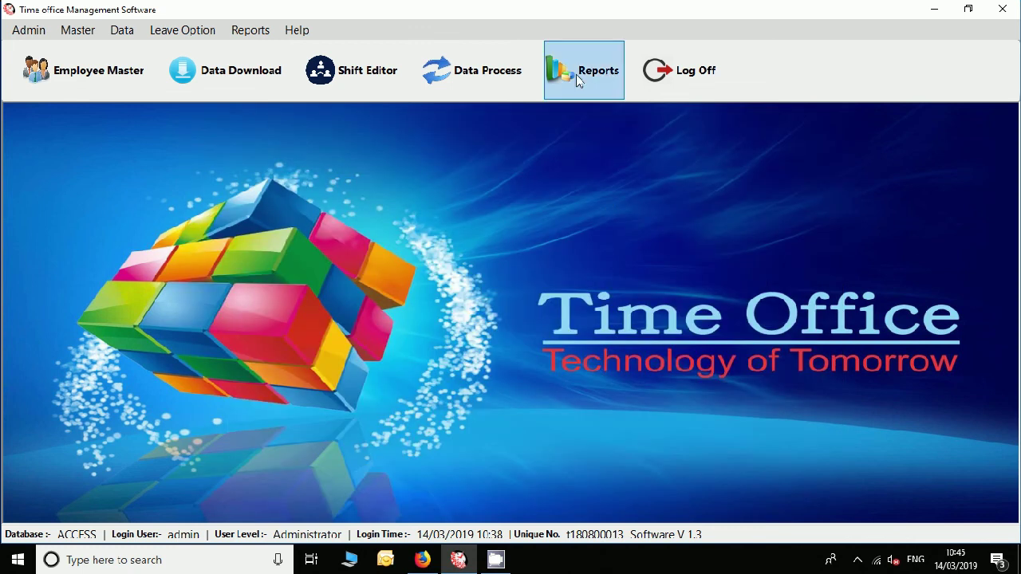
View the March 2019 Monthly Performance report showing daily in/out times for employees 0001 and 0002.
click(581, 71)
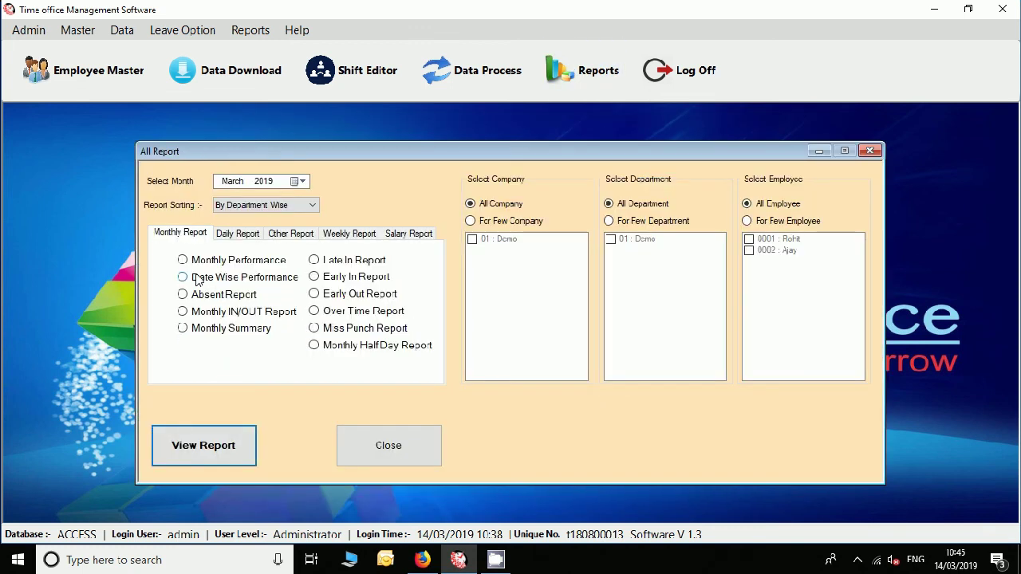
click(182, 260)
click(196, 448)
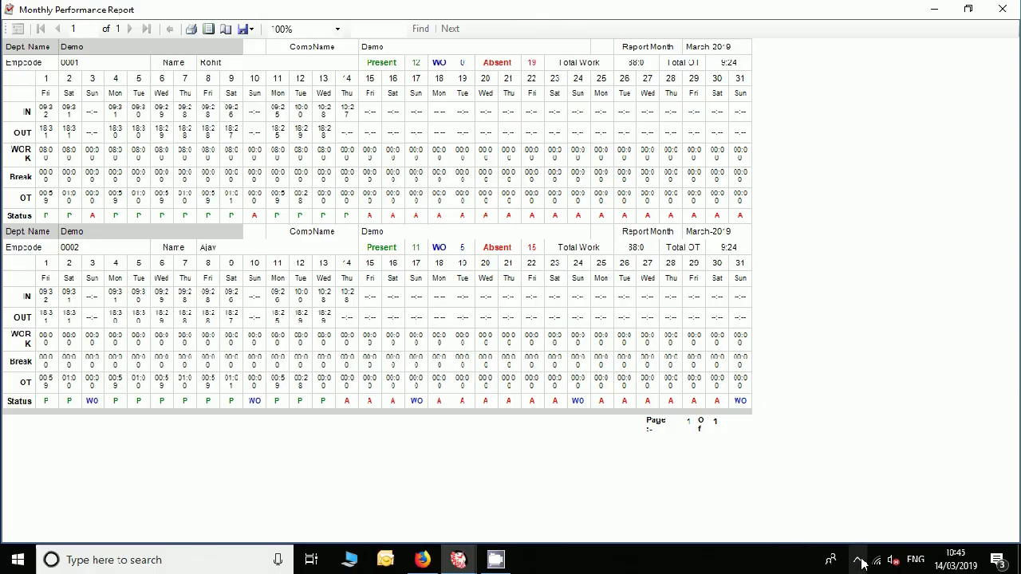
click(863, 564)
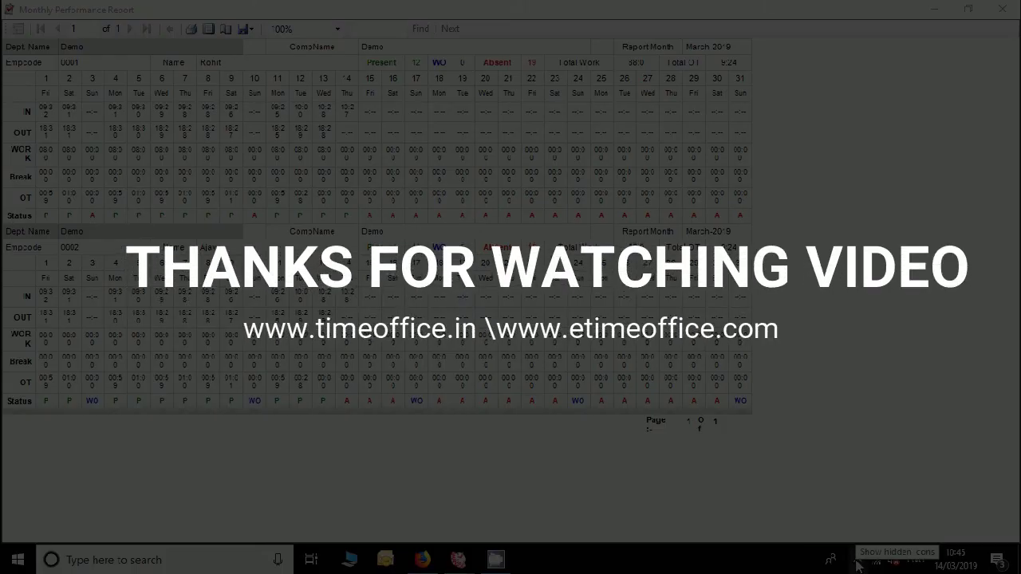